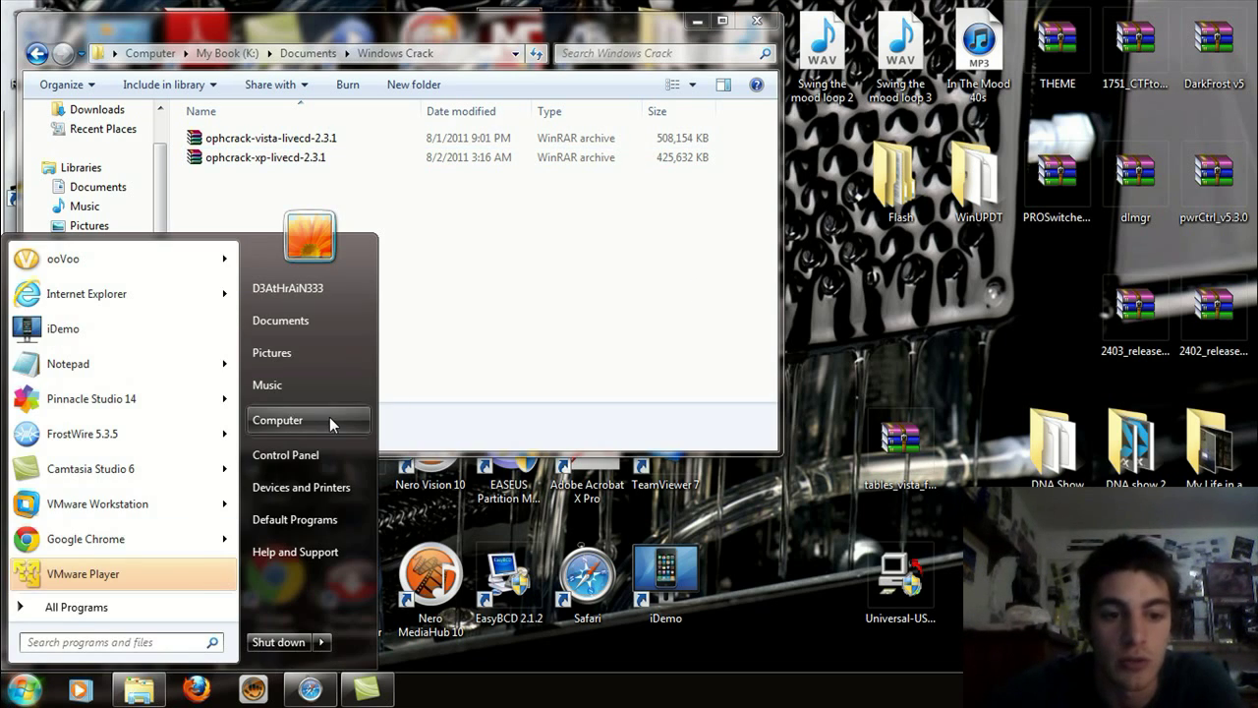
# - Open the format settings for Removable Disk (D:) from the computer's drive overview
pyautogui.click(329, 417)
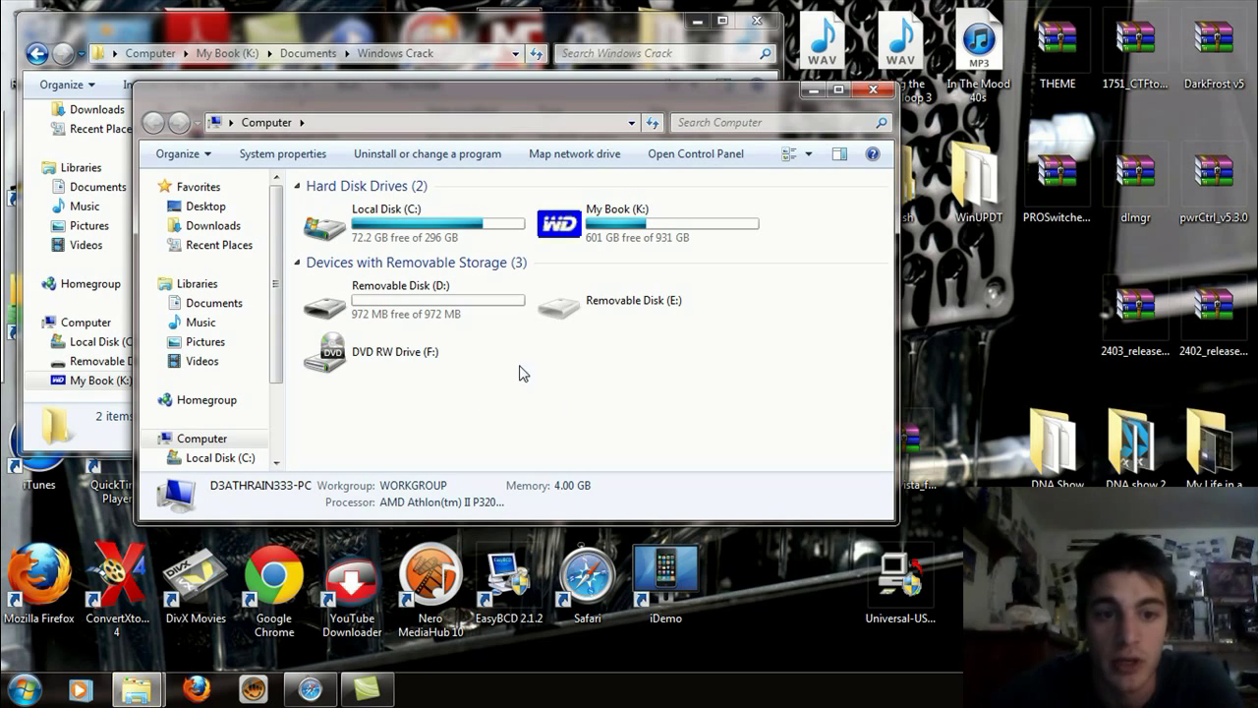
pyautogui.rightClick(439, 304)
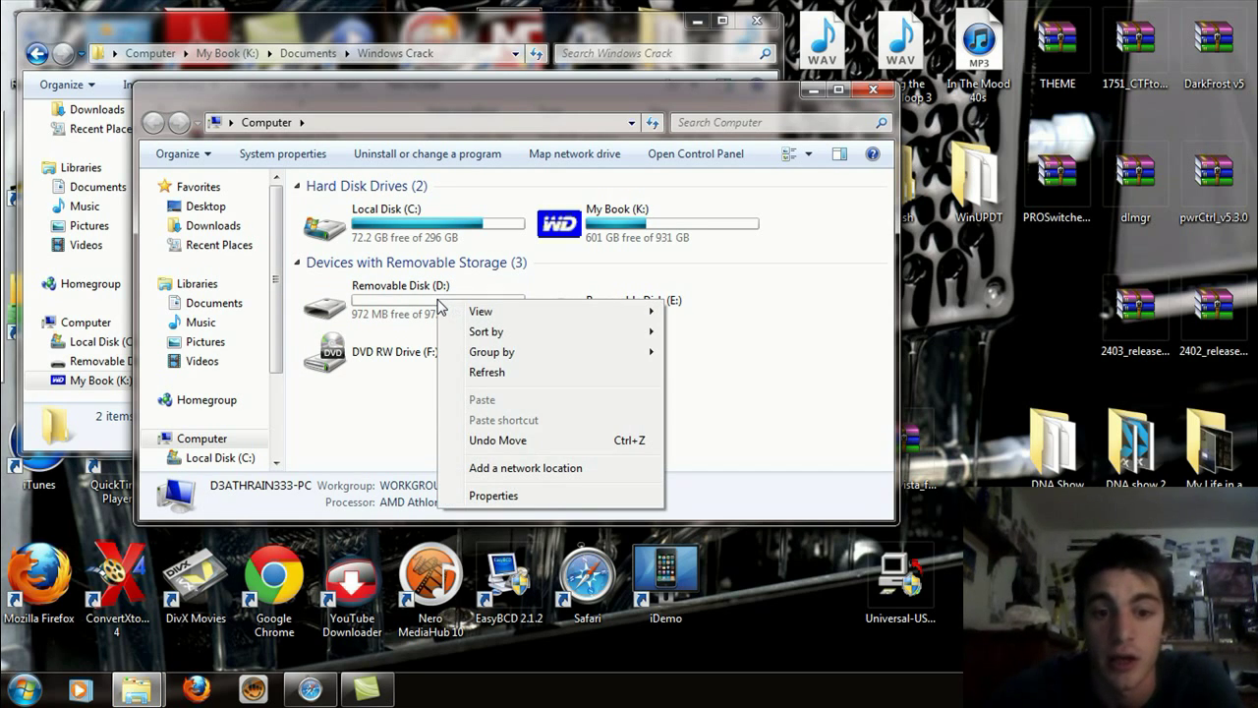
pyautogui.click(386, 309)
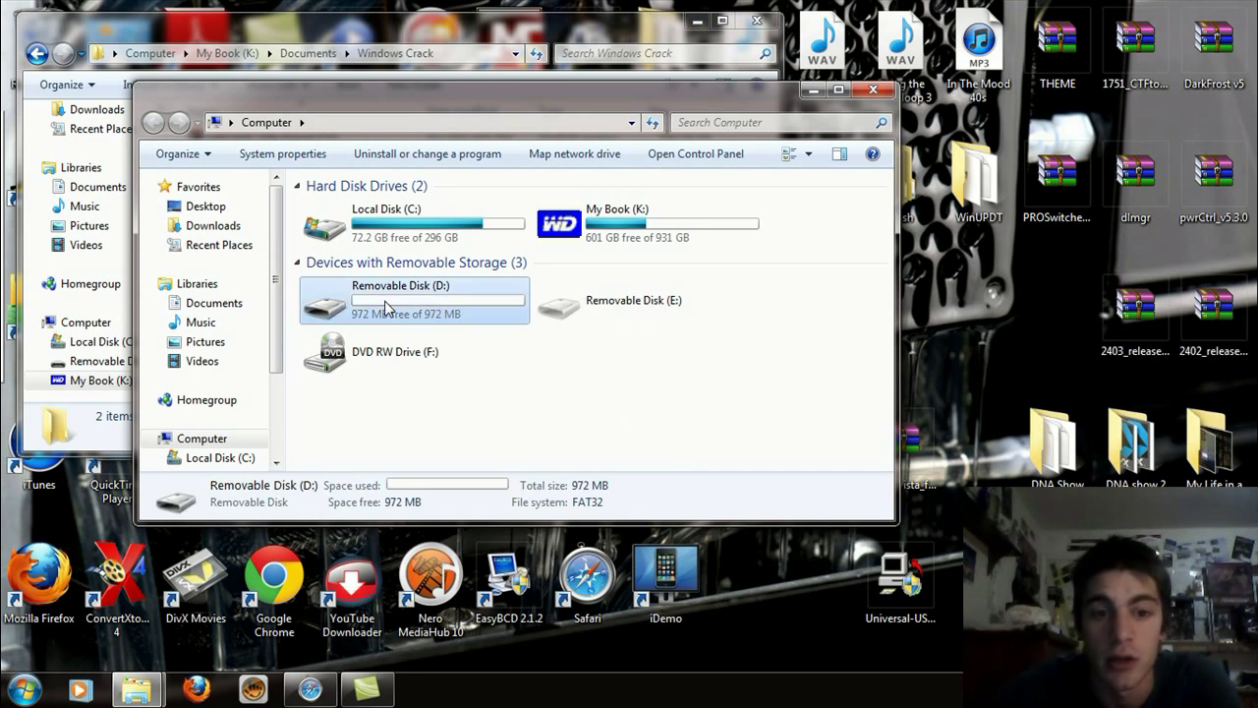
pyautogui.rightClick(346, 311)
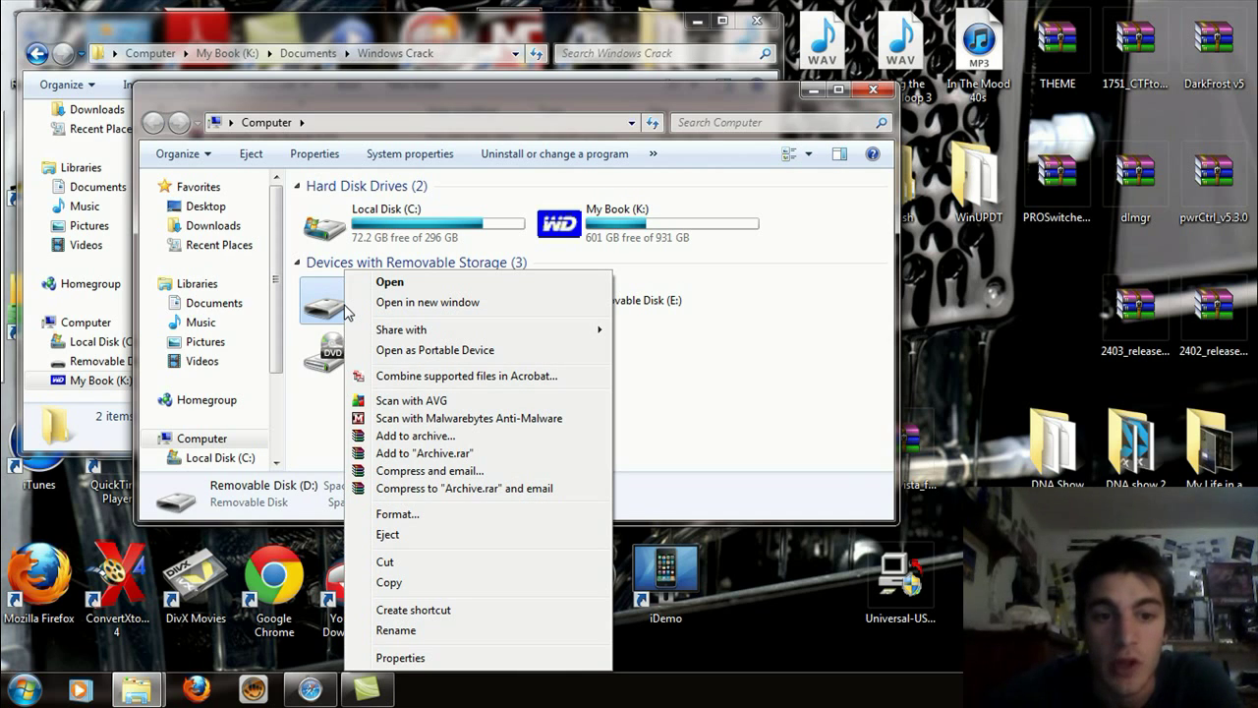
pyautogui.click(403, 516)
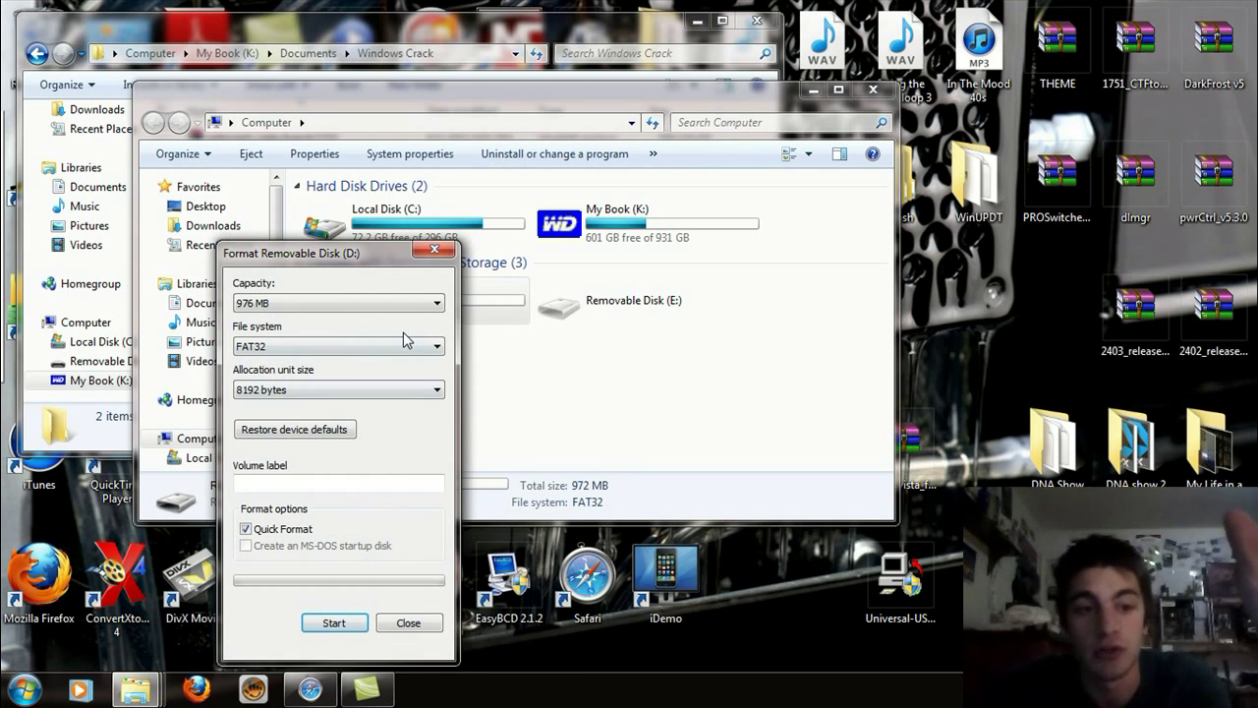
# - Set the format's file system to FAT32 and its allocation unit size to 512 bytes
pyautogui.click(407, 347)
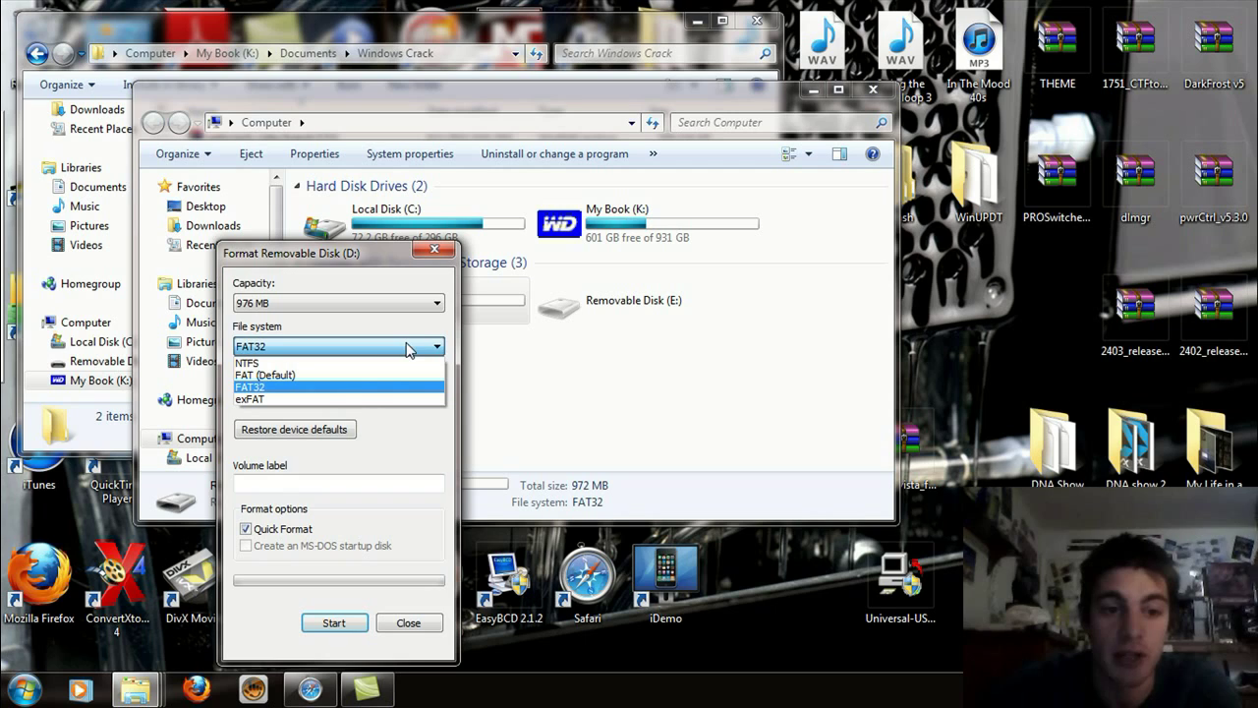
pyautogui.click(344, 376)
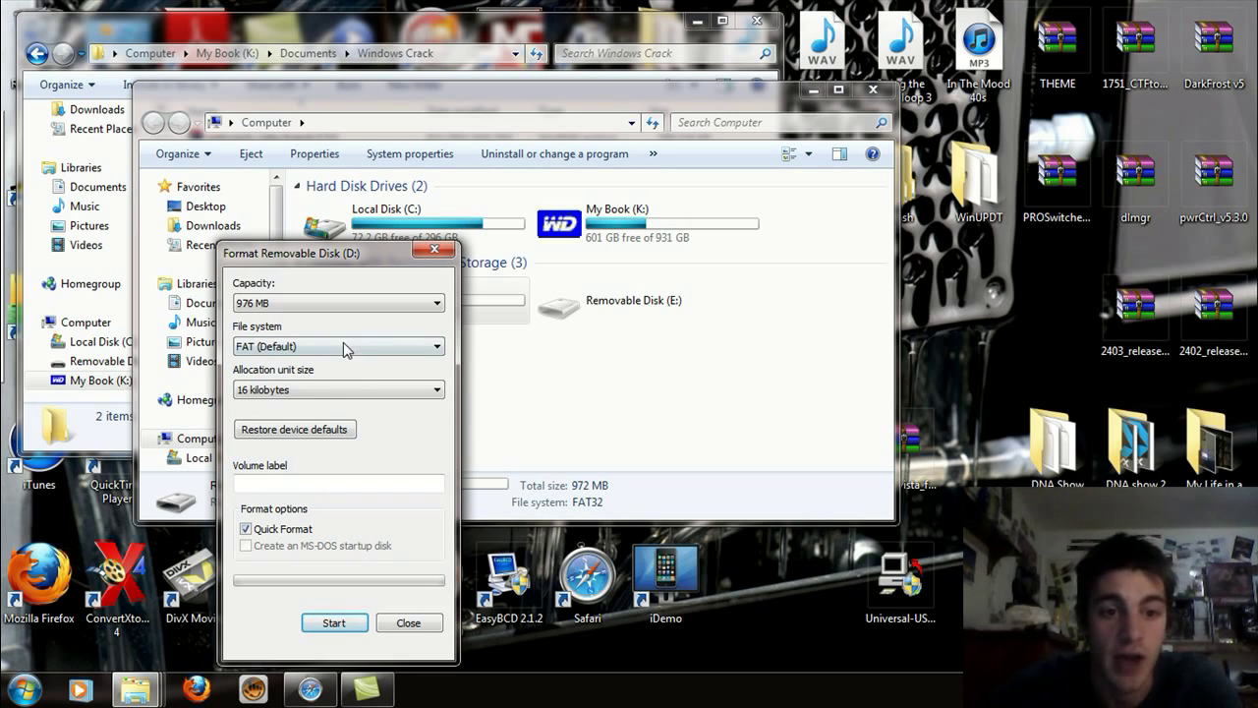
pyautogui.click(347, 348)
pyautogui.click(282, 387)
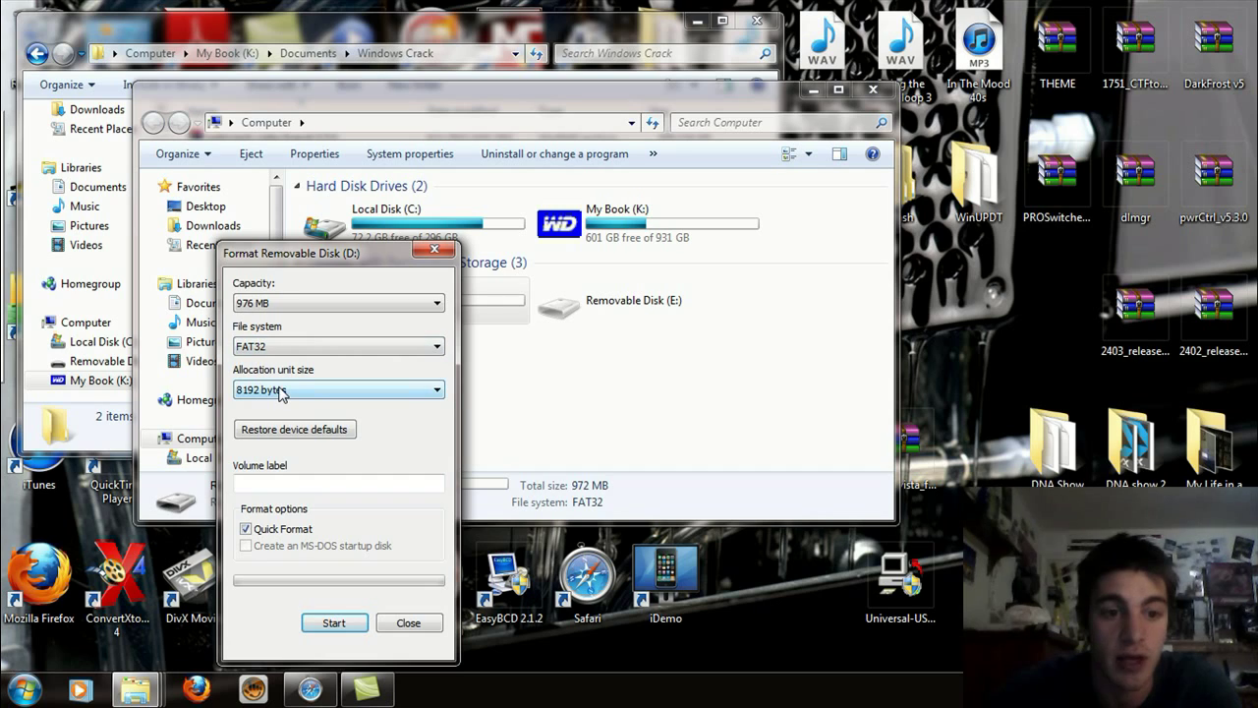
pyautogui.click(305, 391)
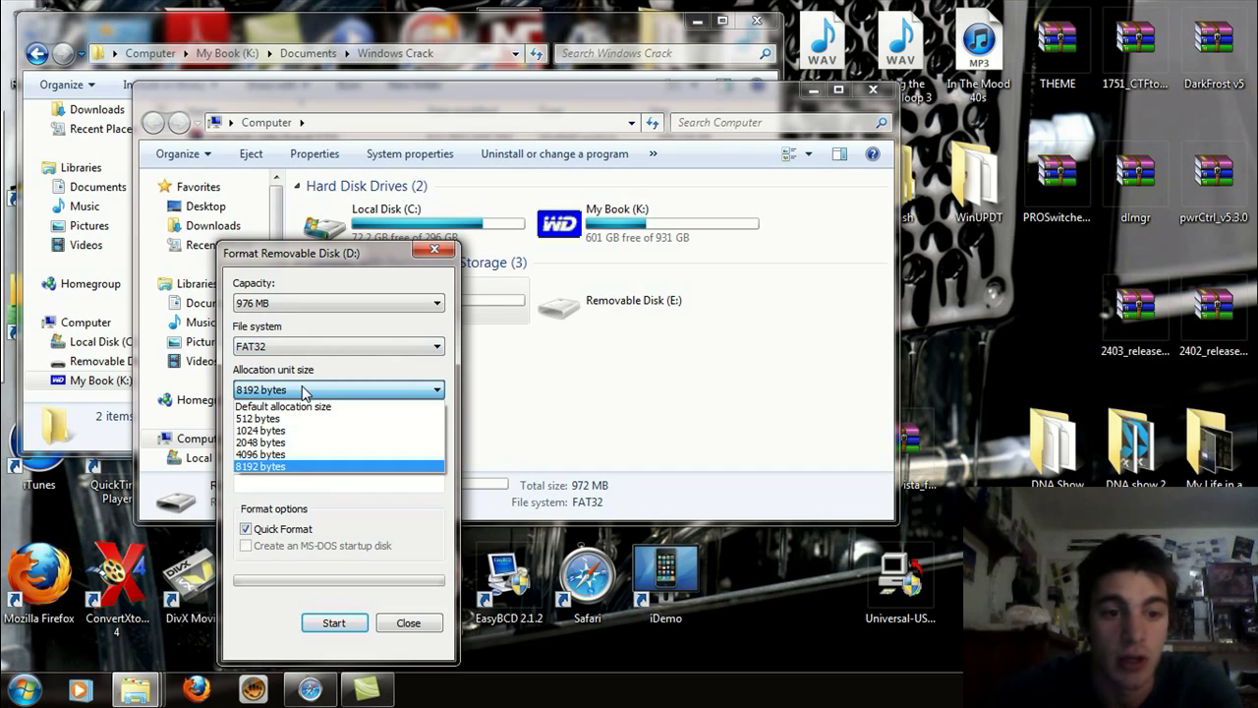
pyautogui.click(303, 406)
pyautogui.click(351, 391)
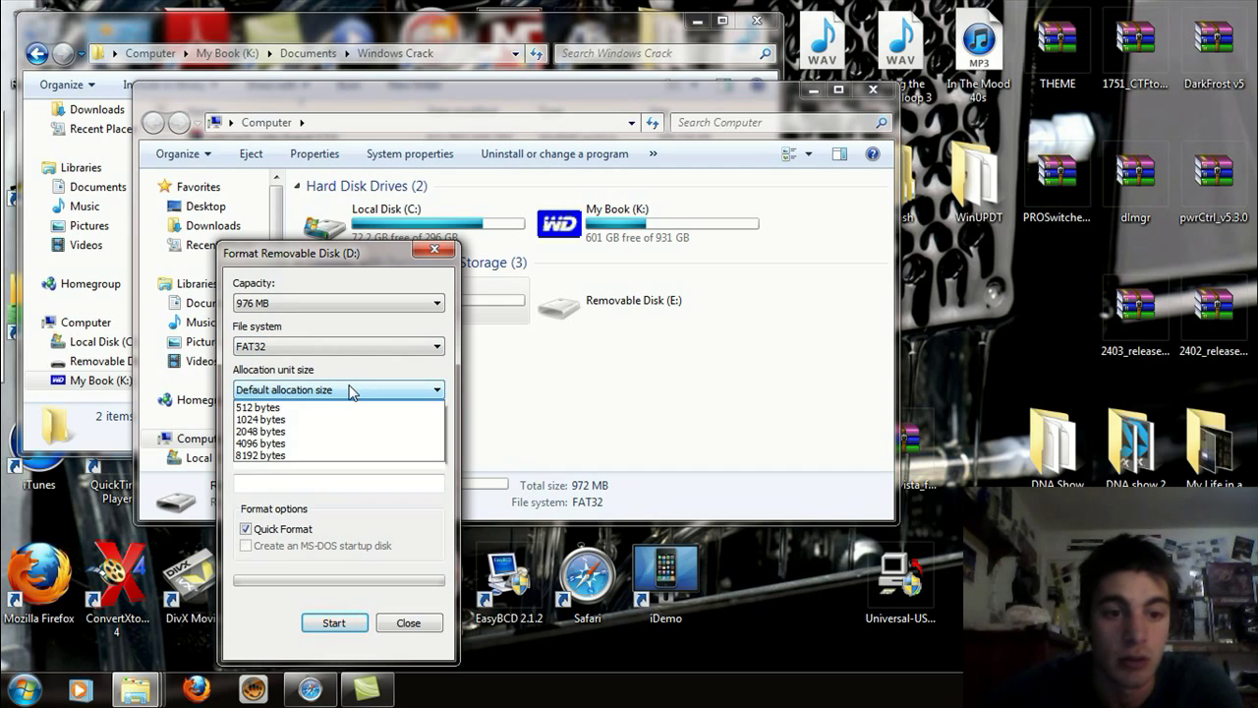
pyautogui.click(264, 420)
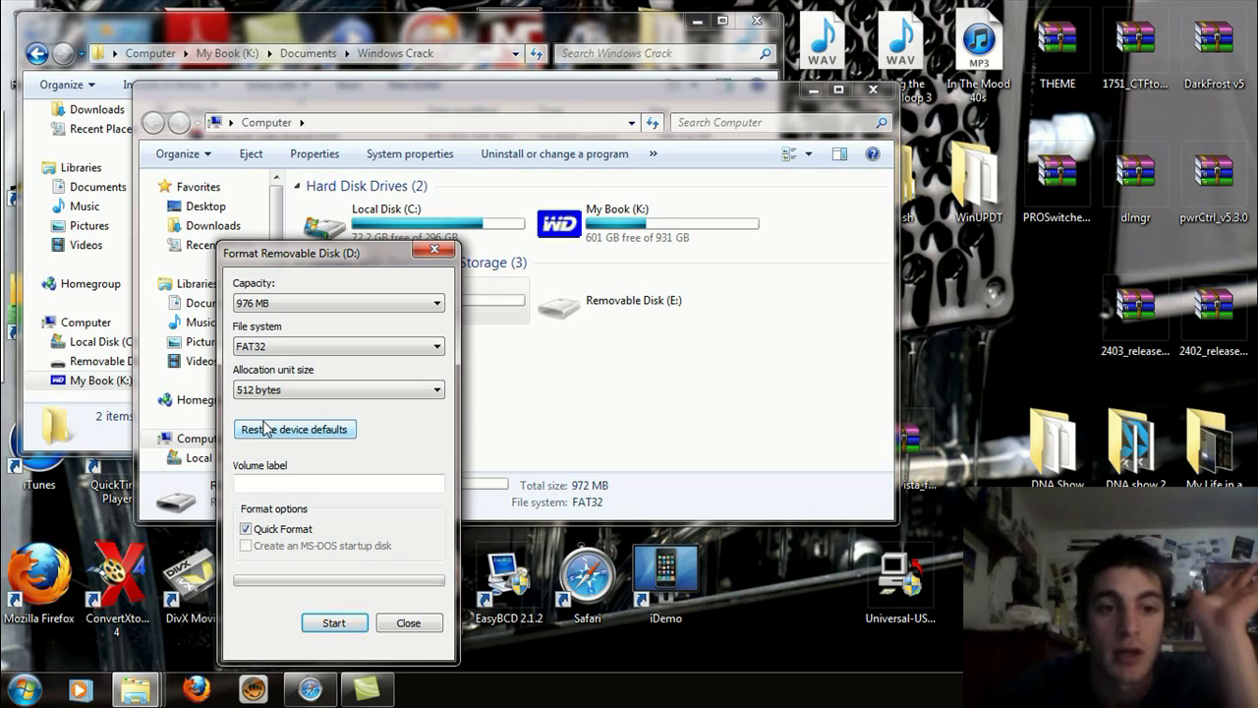
# - Run the quick format of Removable Disk (D:), accept the data erasure, and close the format dialog
pyautogui.click(333, 623)
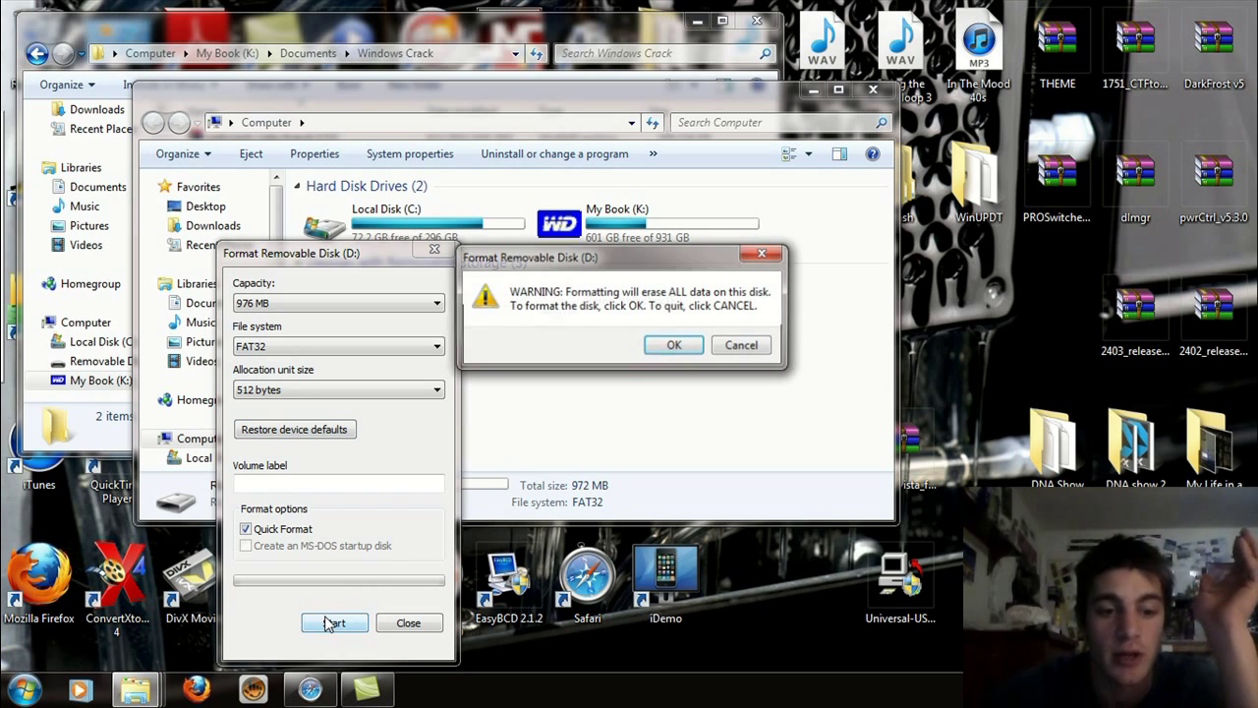
pyautogui.click(674, 346)
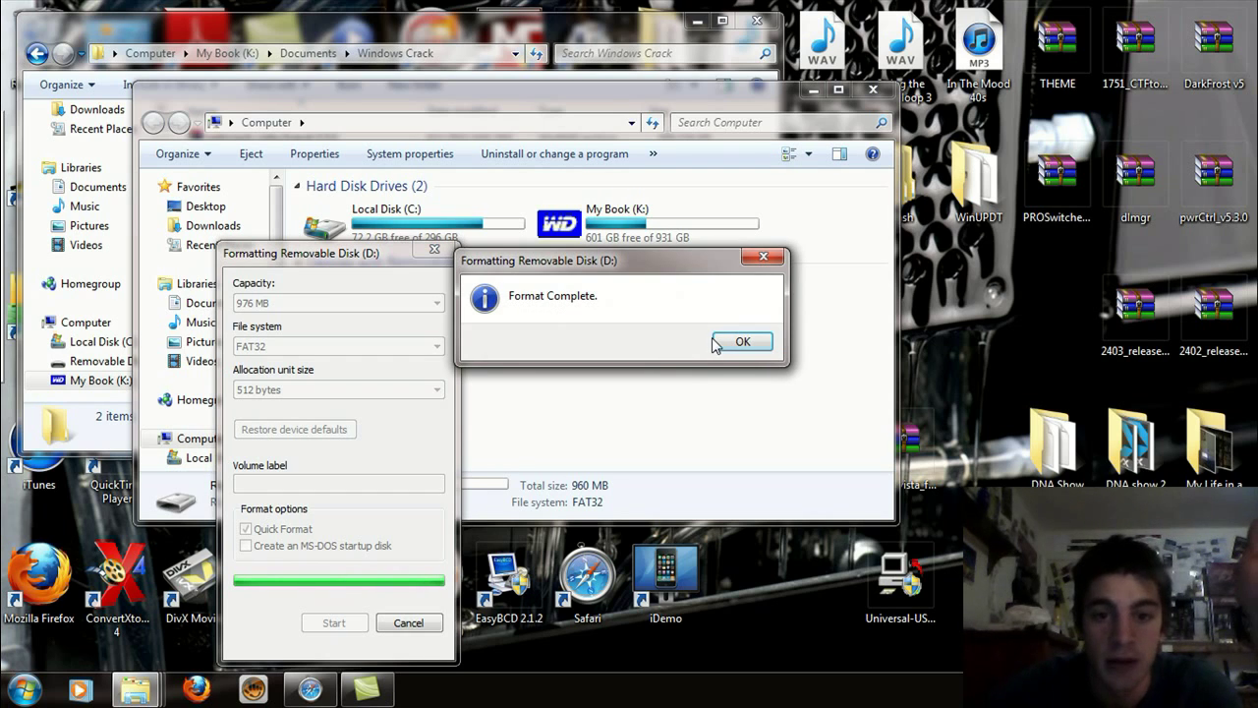
pyautogui.click(735, 343)
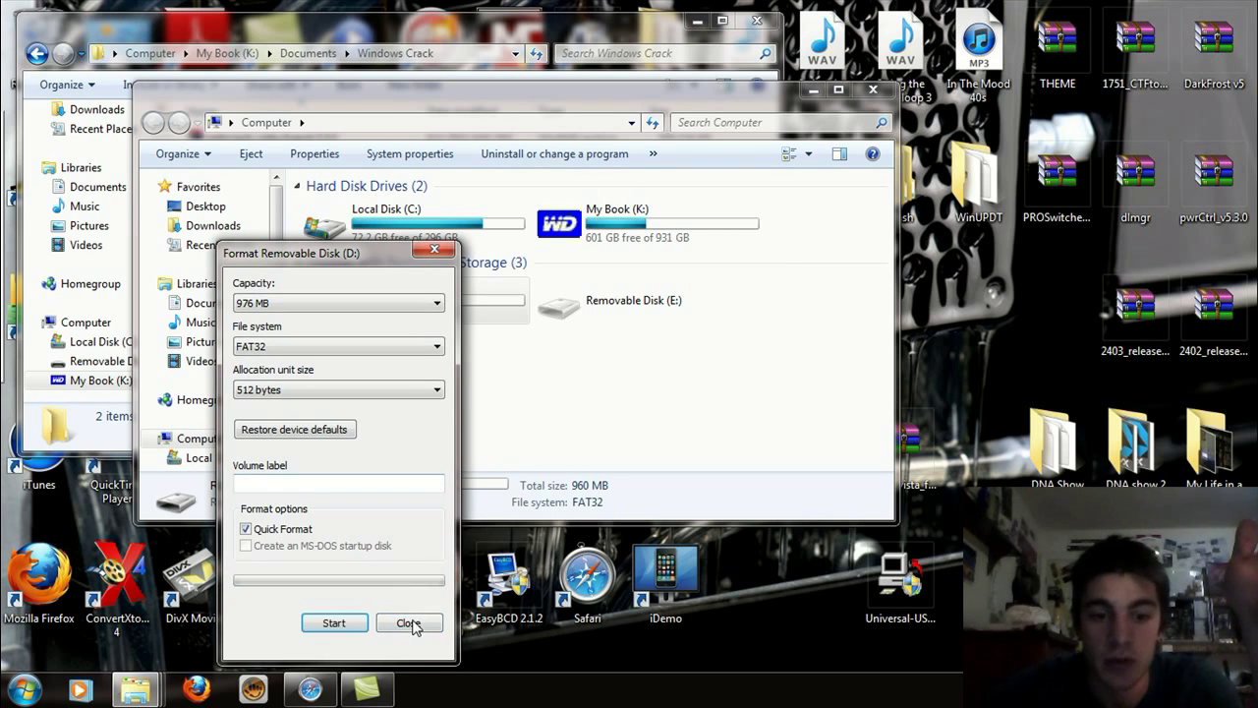
pyautogui.click(409, 623)
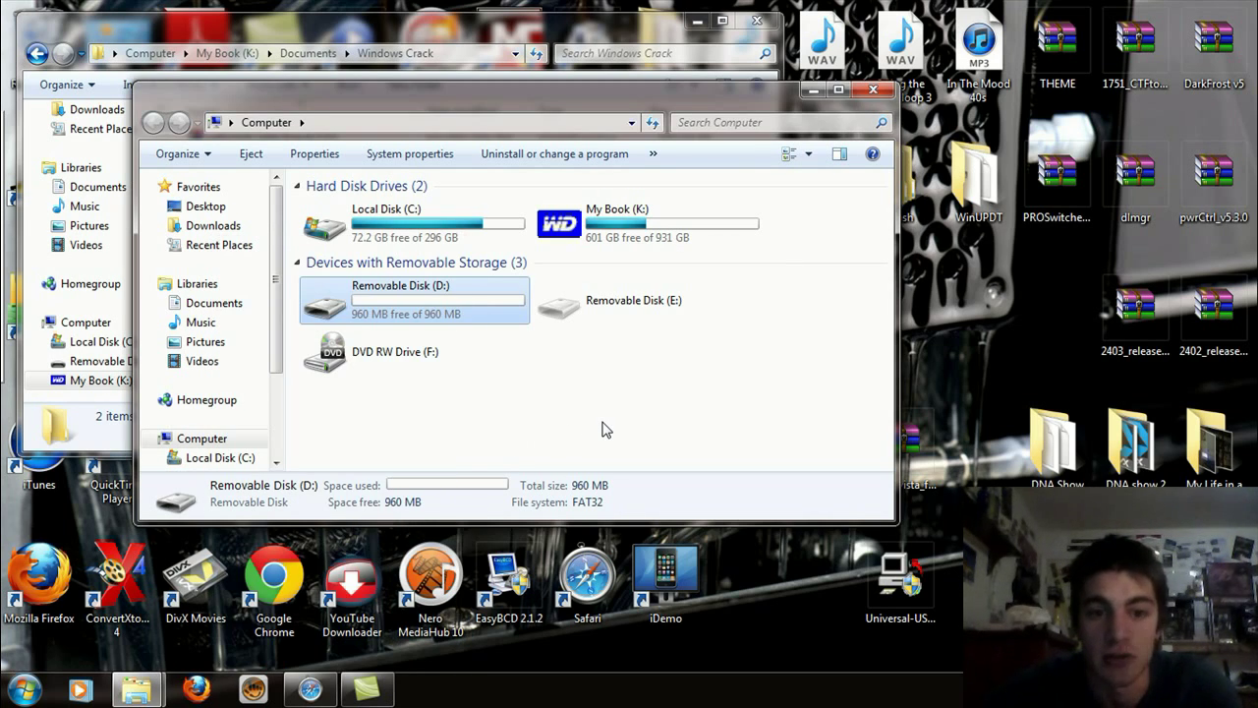
# - Check the file system and free space in the properties of Removable Disk (D:)
pyautogui.rightClick(440, 309)
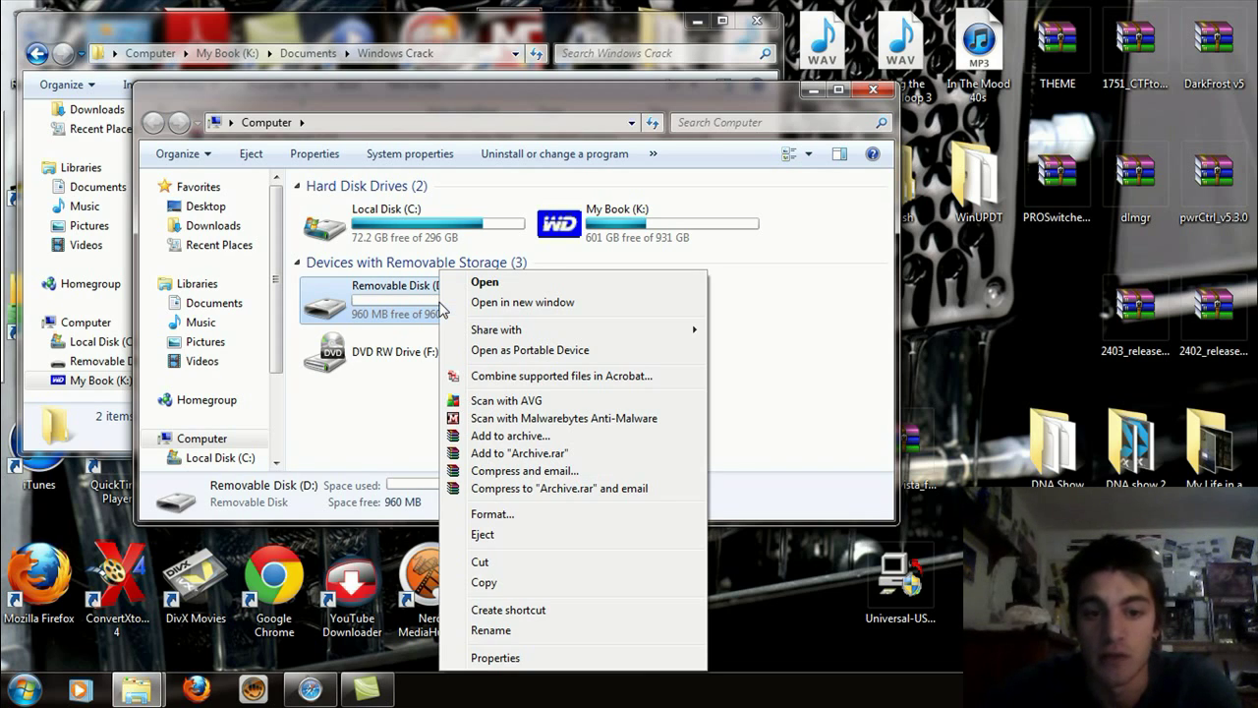
pyautogui.click(496, 663)
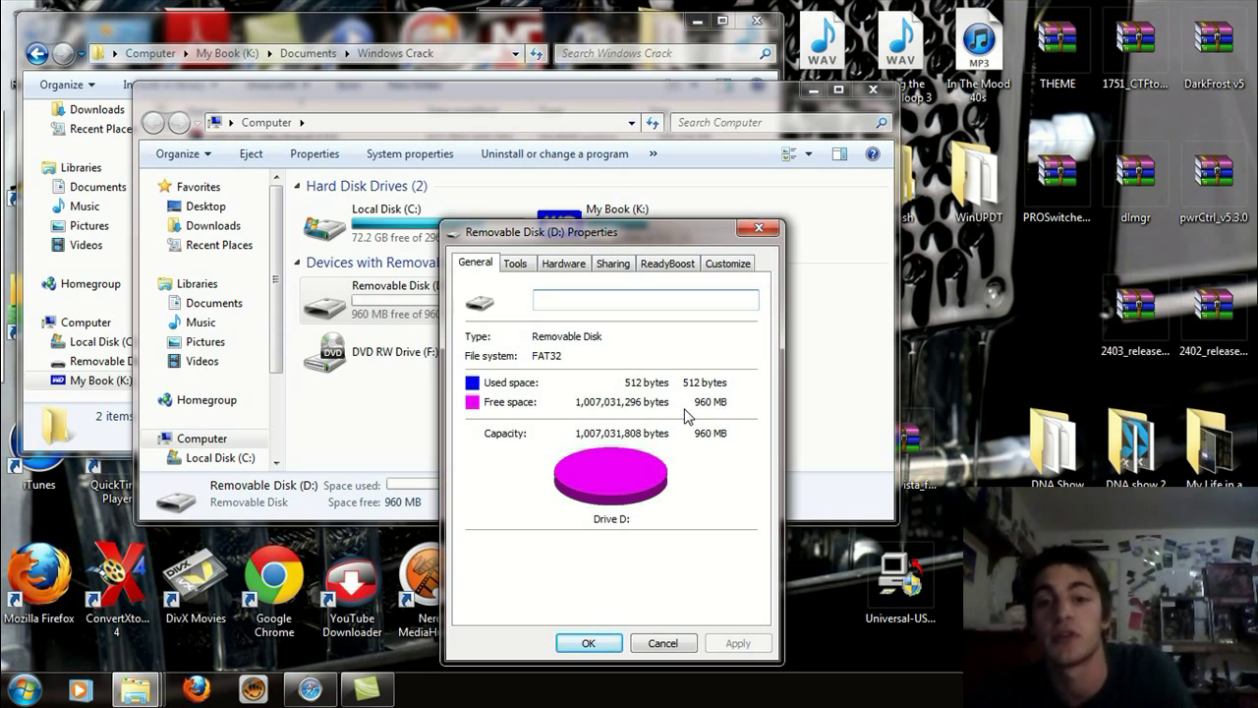
pyautogui.click(589, 642)
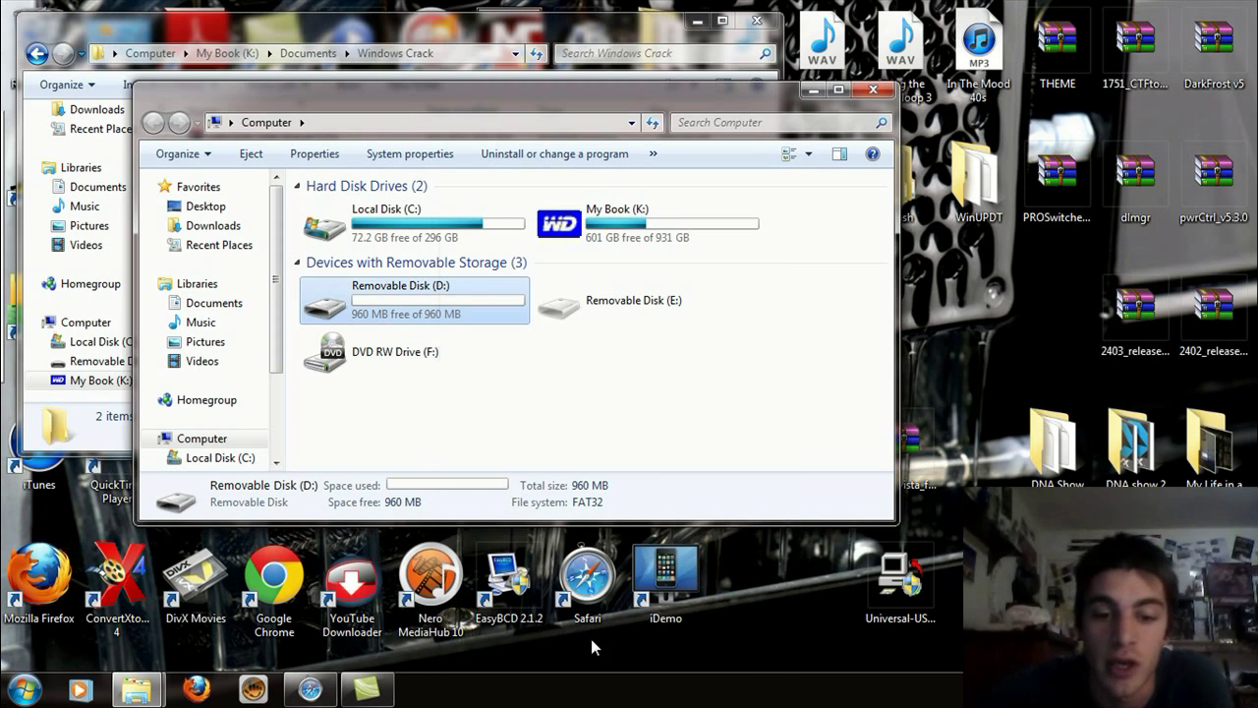
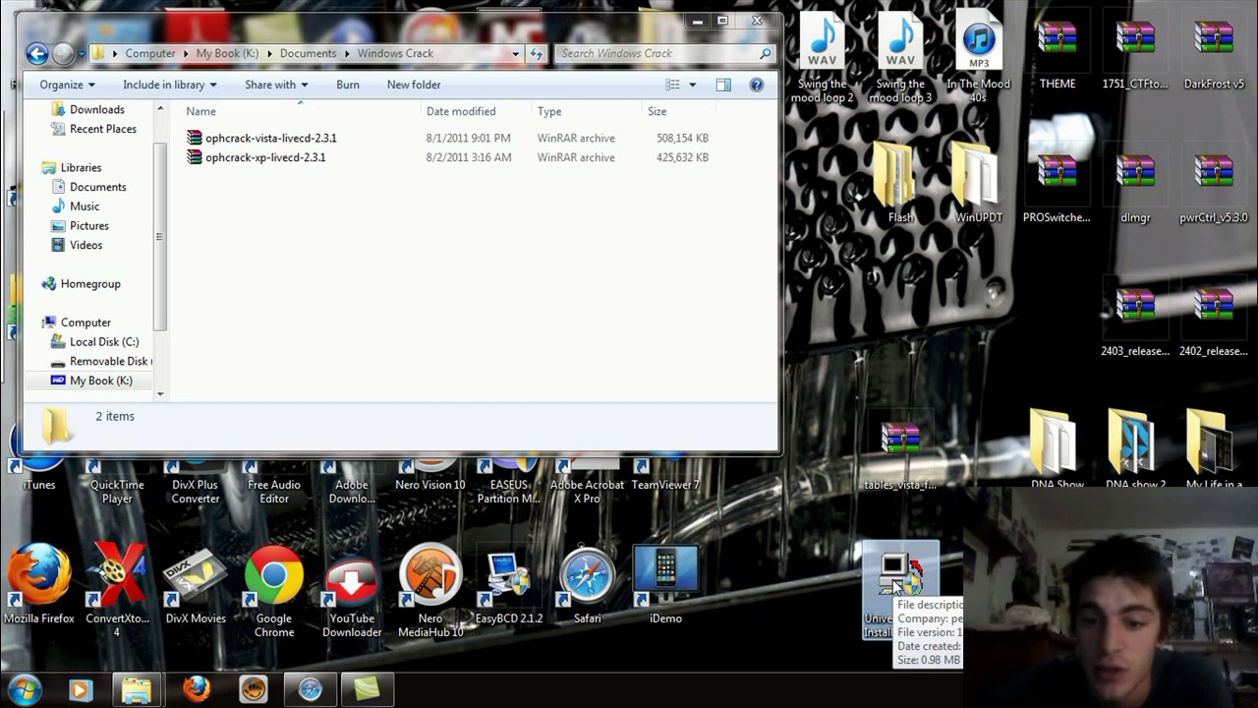
# - Launch Universal USB Installer 1.8.9.7 from the desktop and accept its license agreement
pyautogui.doubleClick(896, 584)
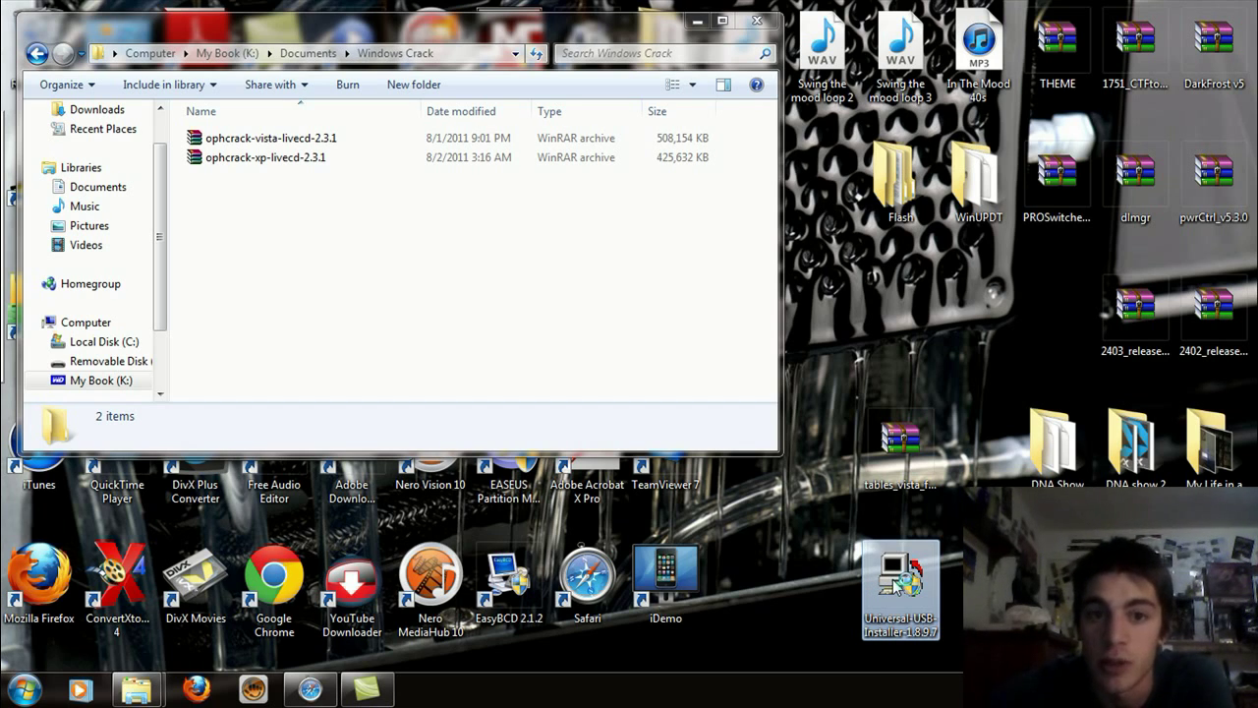
pyautogui.doubleClick(897, 585)
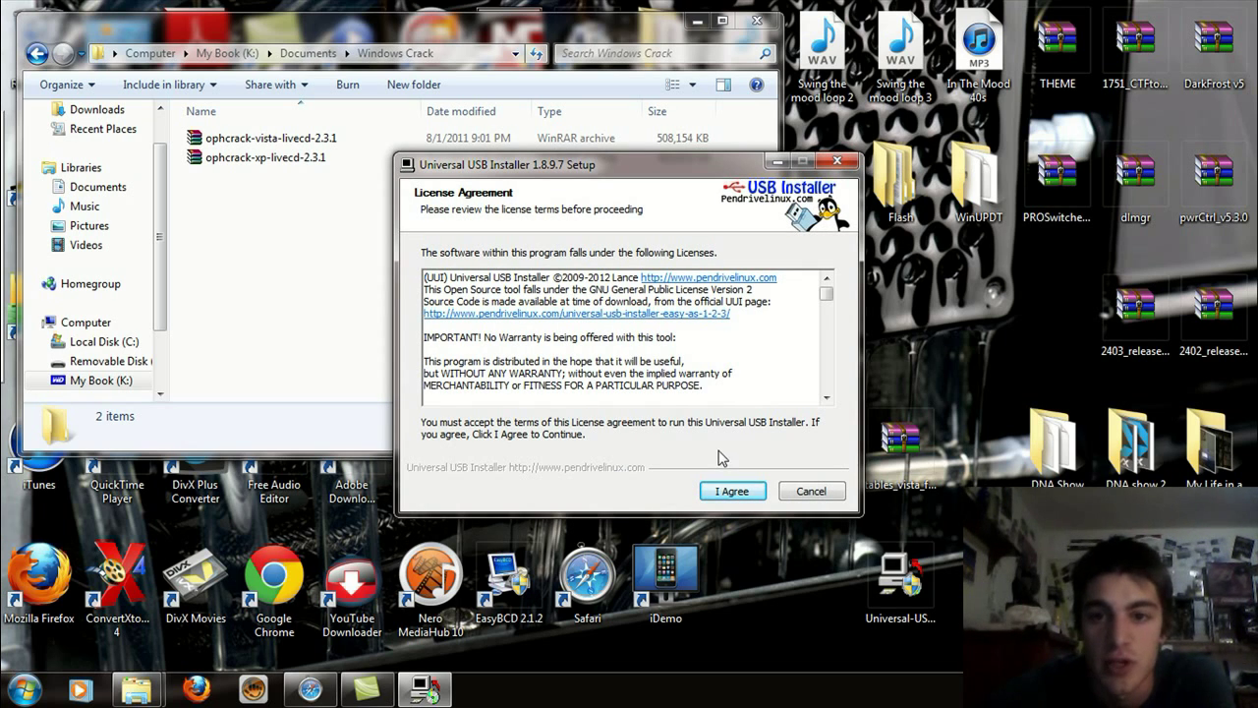
pyautogui.click(746, 498)
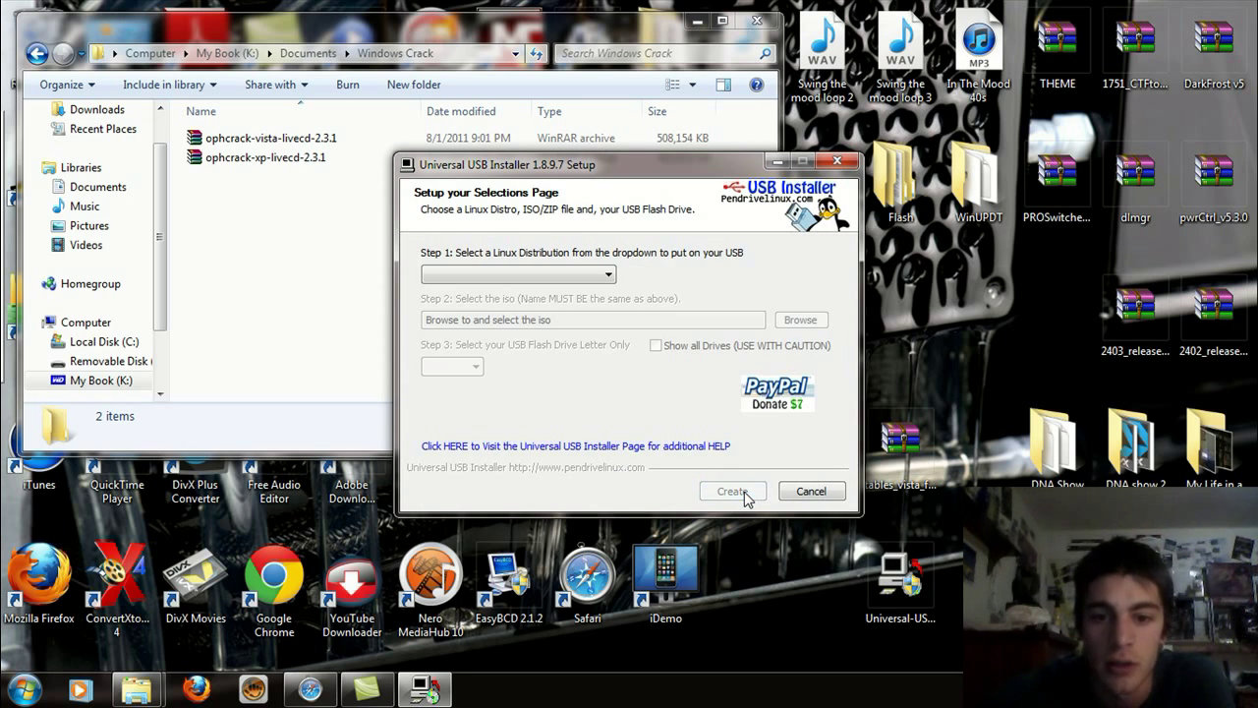
# - Choose Ophcrack XP as the Linux distribution to put on the USB drive
pyautogui.click(584, 284)
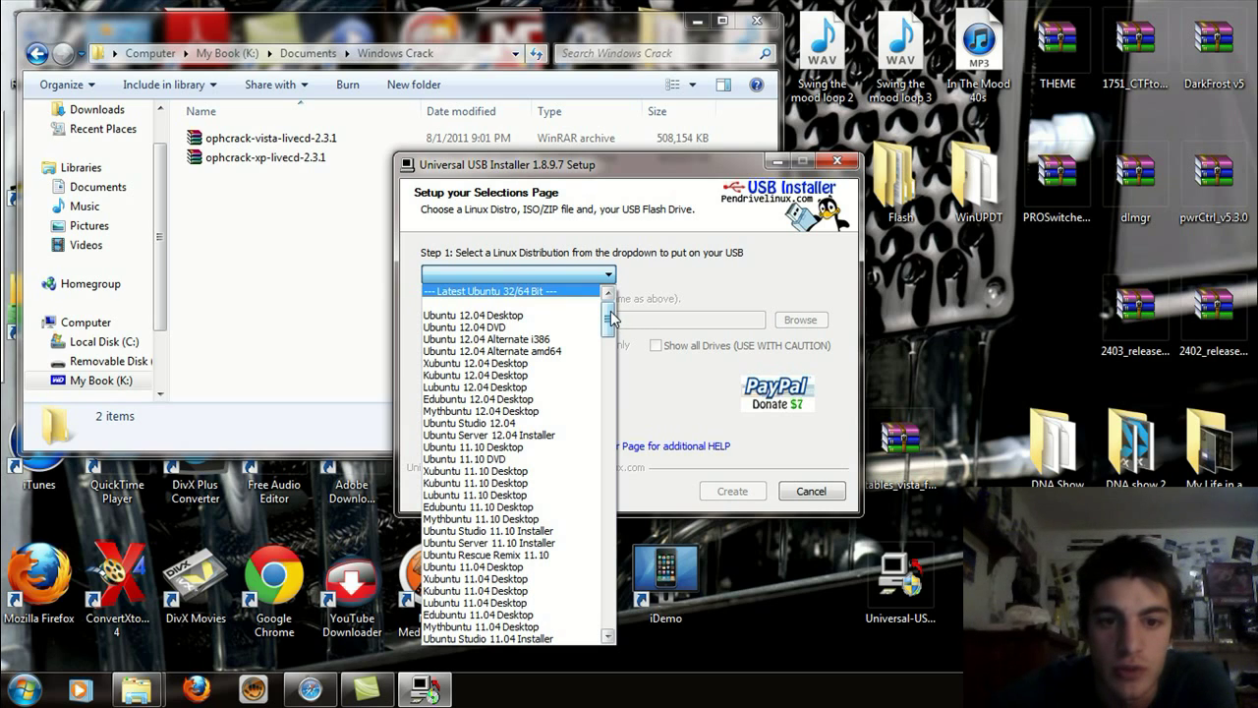
pyautogui.click(686, 278)
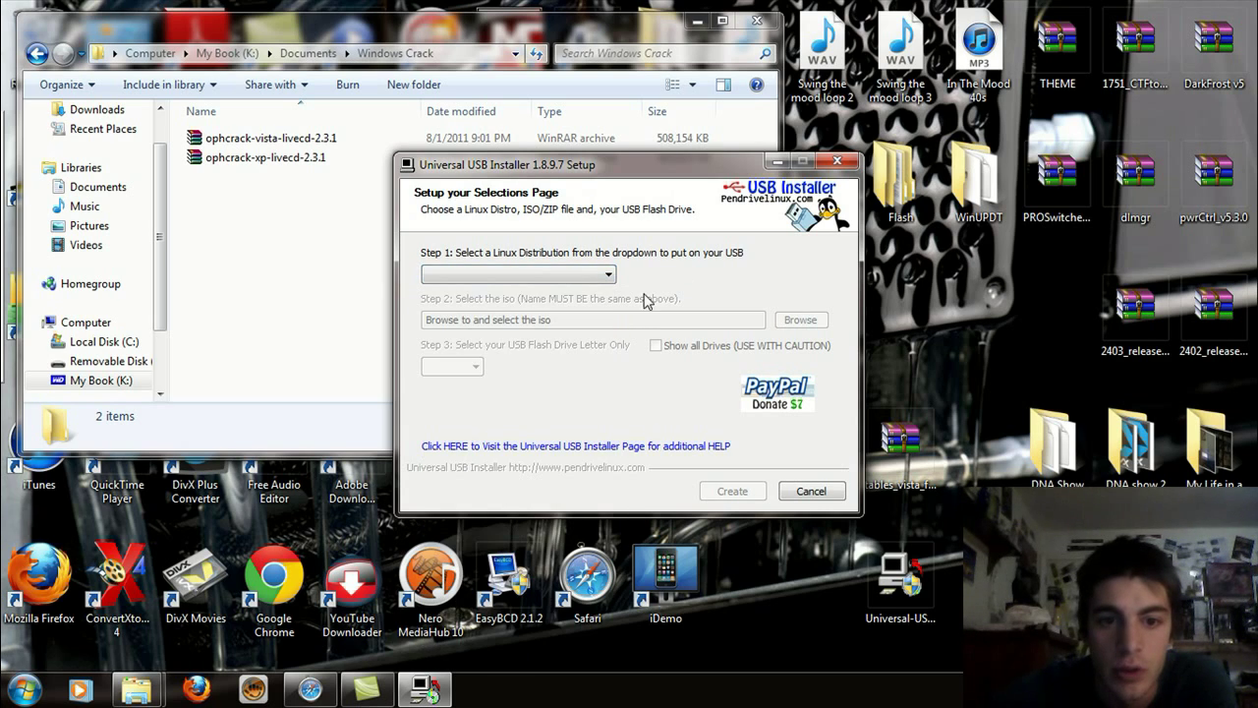
pyautogui.click(528, 275)
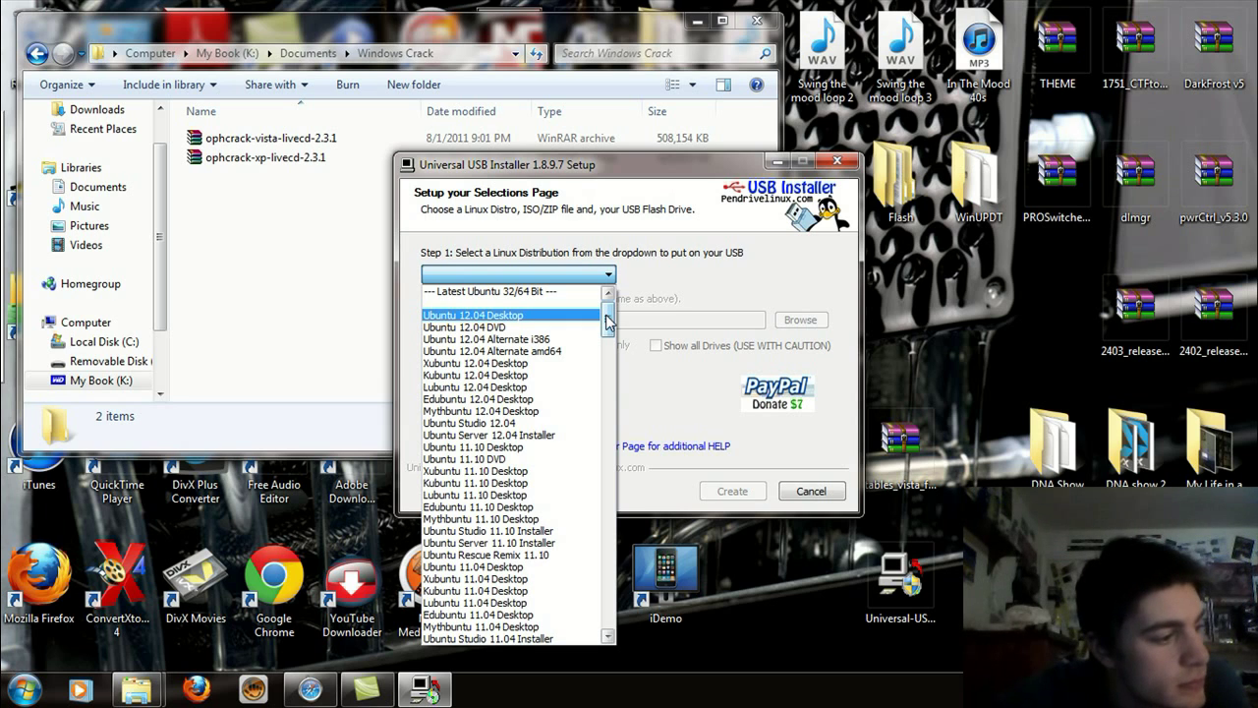
pyautogui.moveTo(607, 319); pyautogui.dragTo(620, 440)
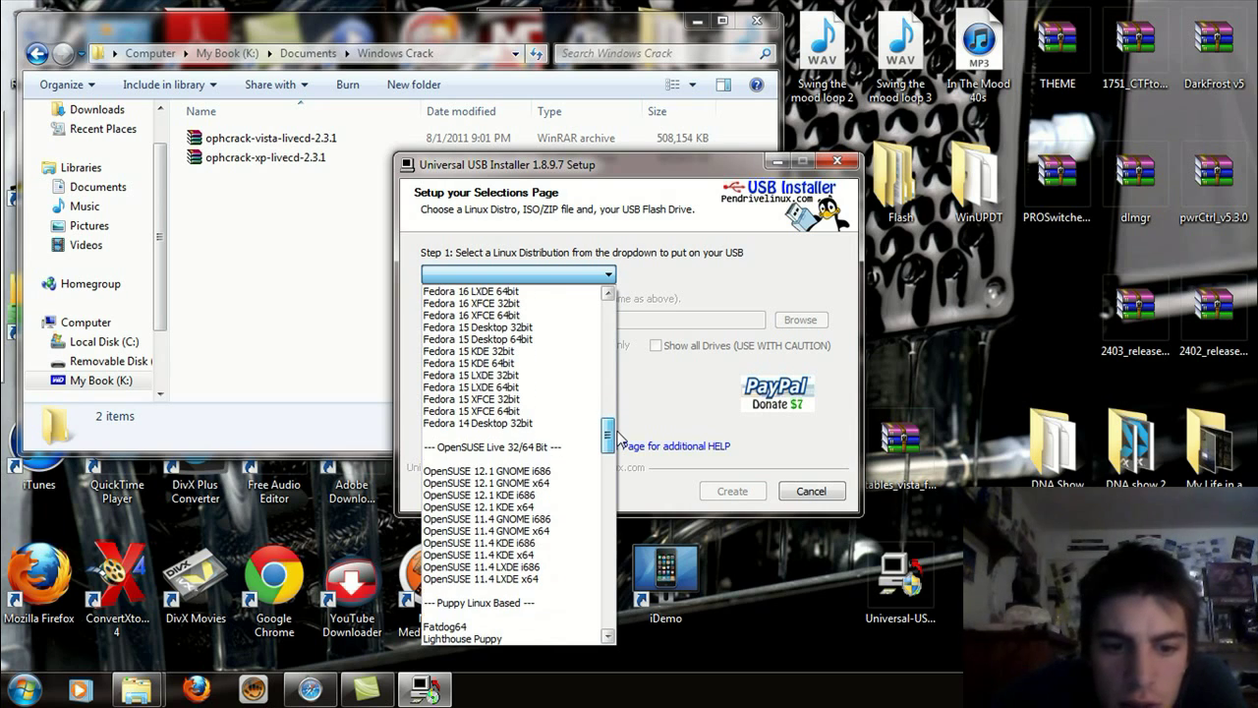
pyautogui.moveTo(619, 436); pyautogui.dragTo(621, 462)
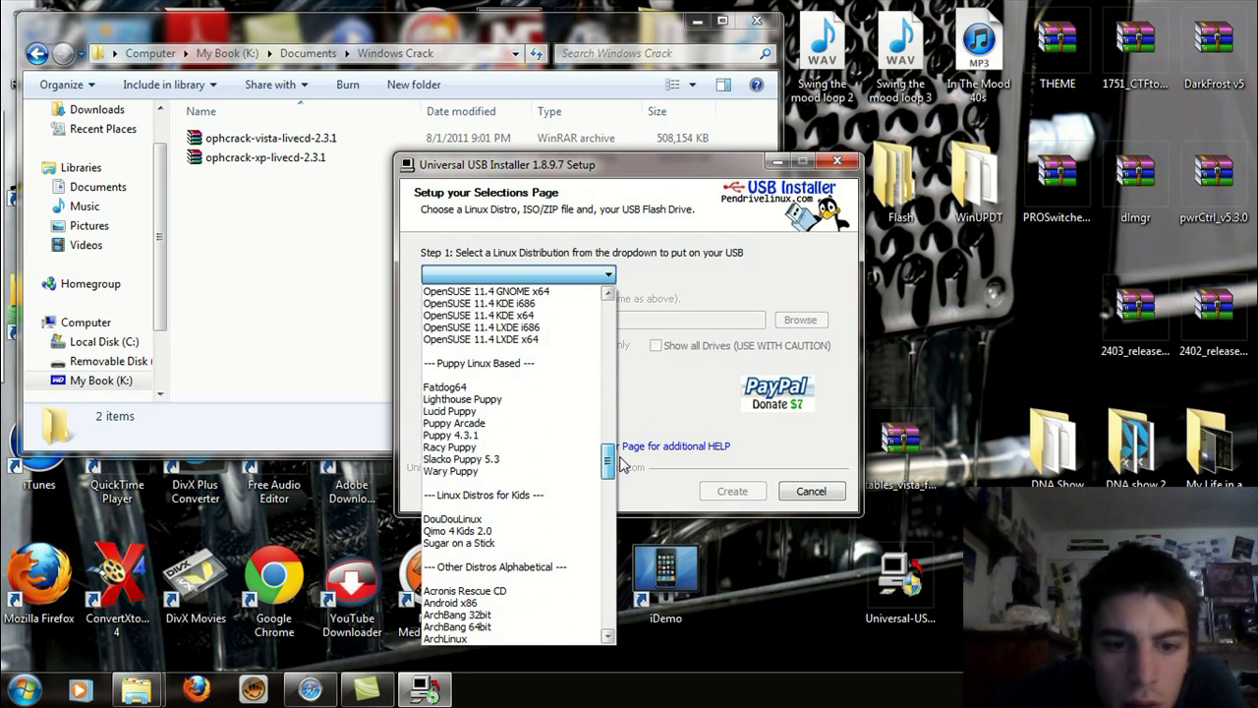
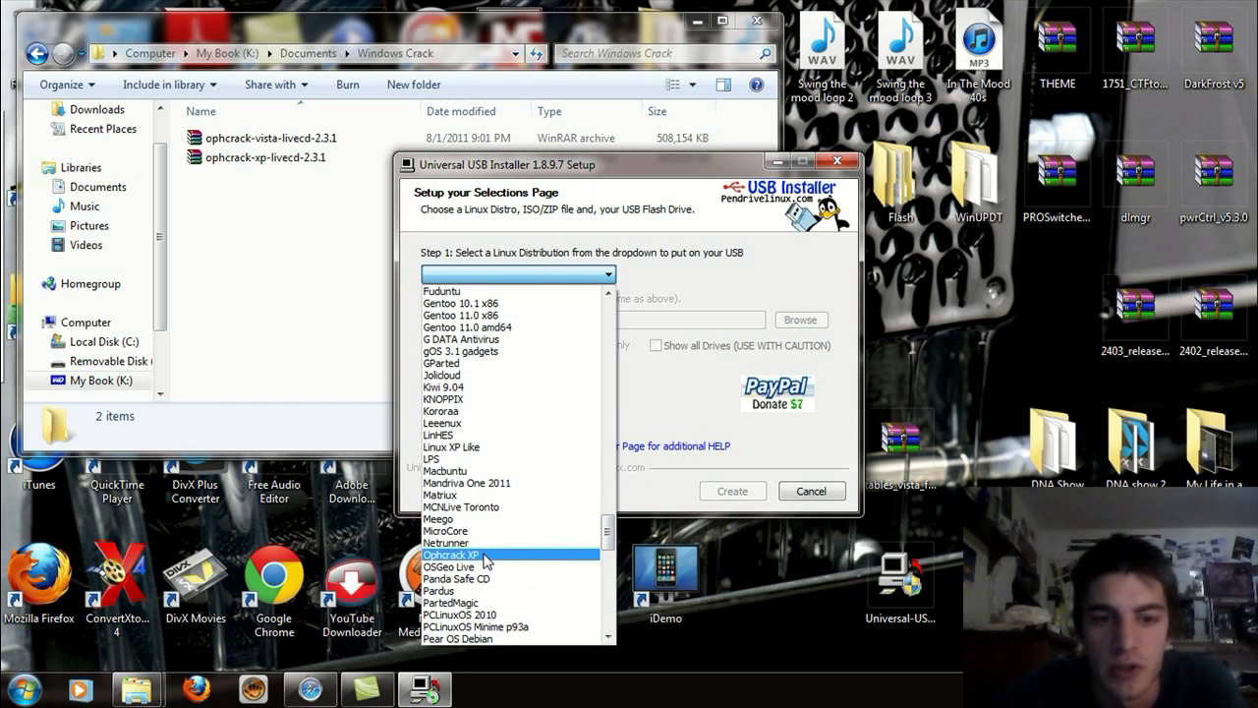
pyautogui.click(484, 555)
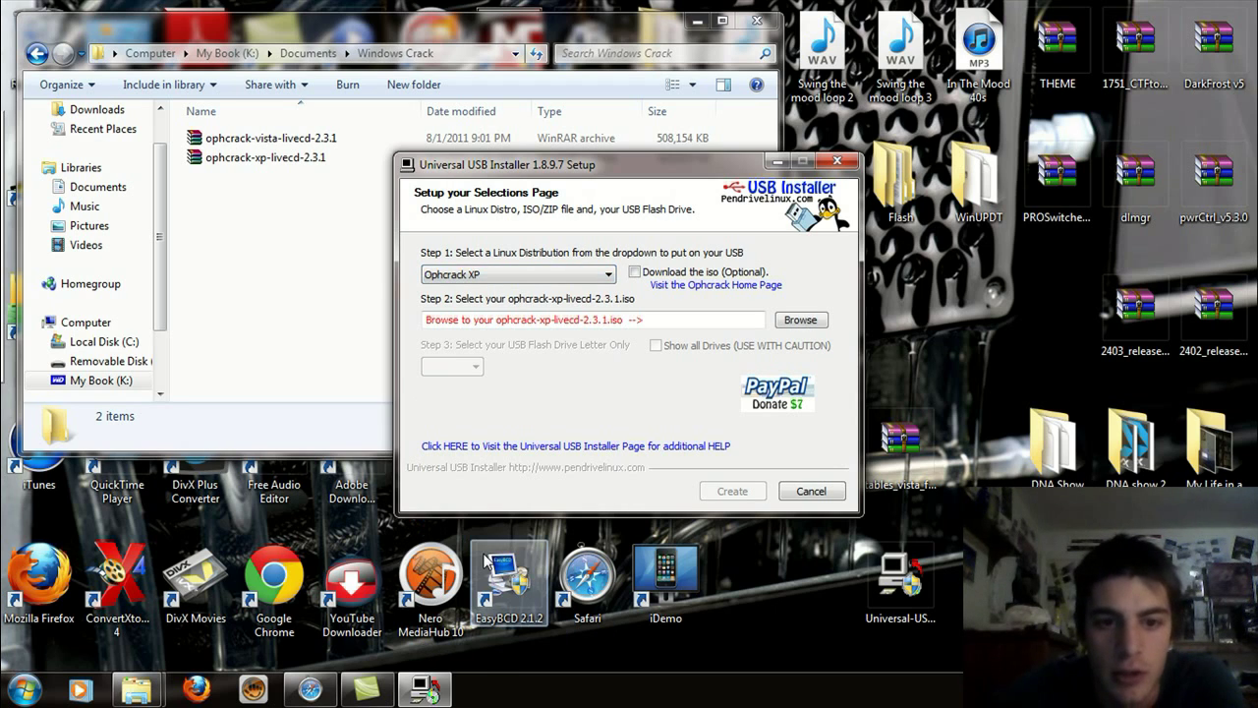
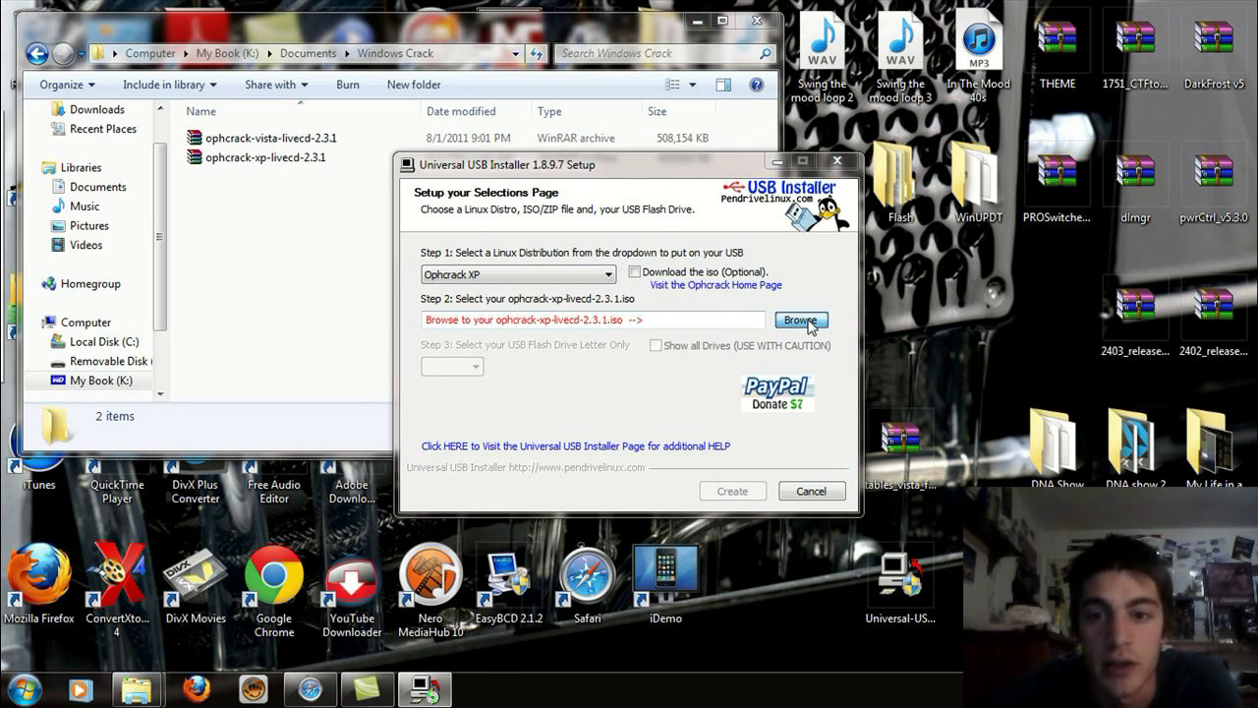
# - Load the ophcrack-xp-livecd-2.3.1 ISO from the Documents\Windows Crack folder on My Book (K:) as the source image
pyautogui.click(808, 321)
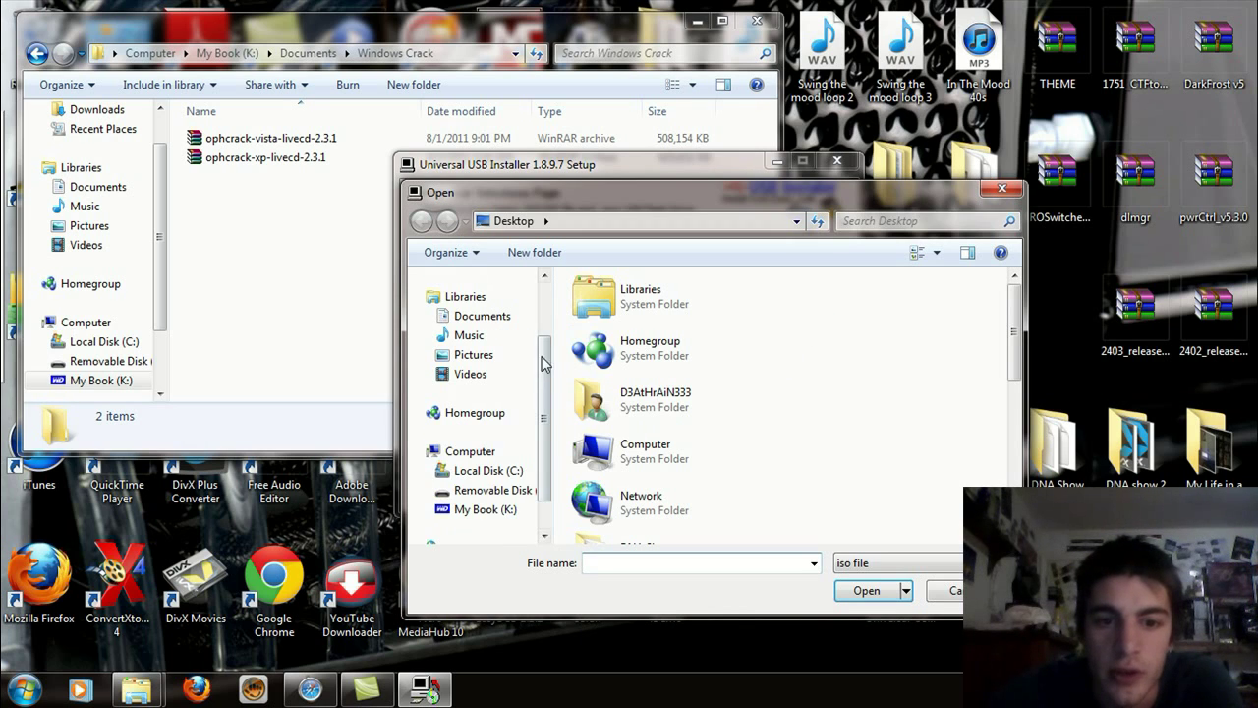
pyautogui.click(488, 511)
pyautogui.doubleClick(634, 384)
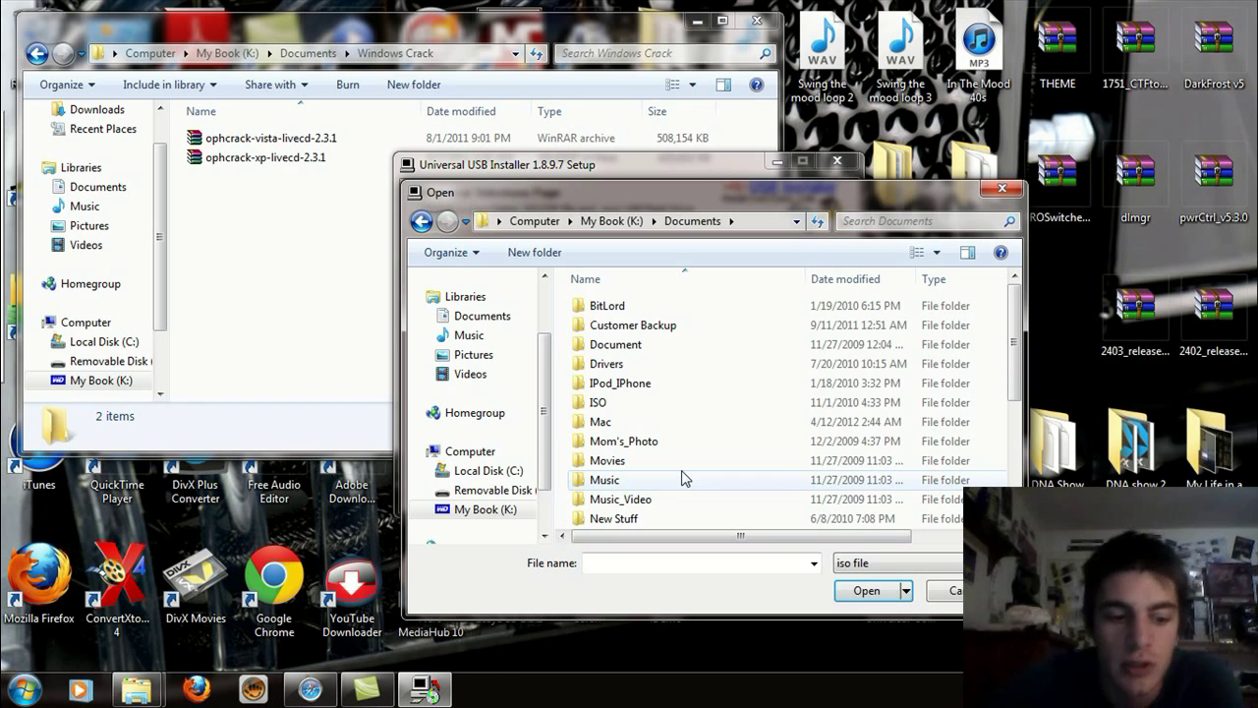
pyautogui.scroll(-4, 685, 479)
pyautogui.doubleClick(654, 499)
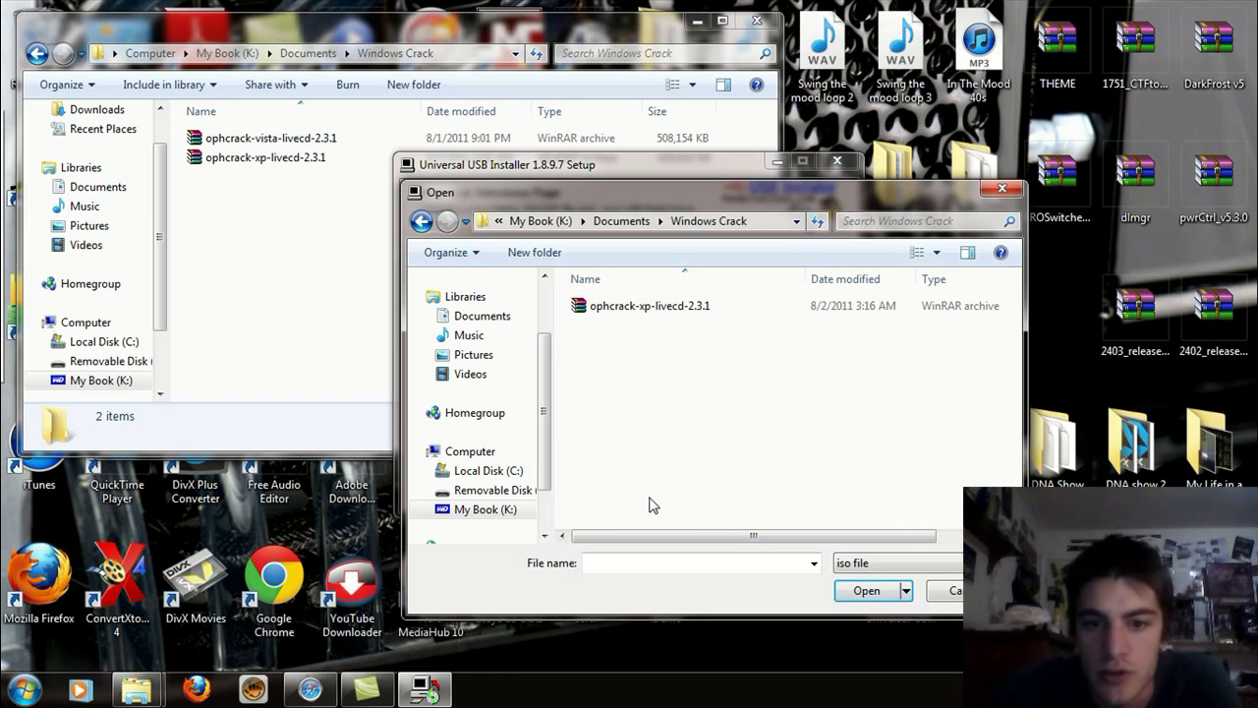
pyautogui.click(655, 310)
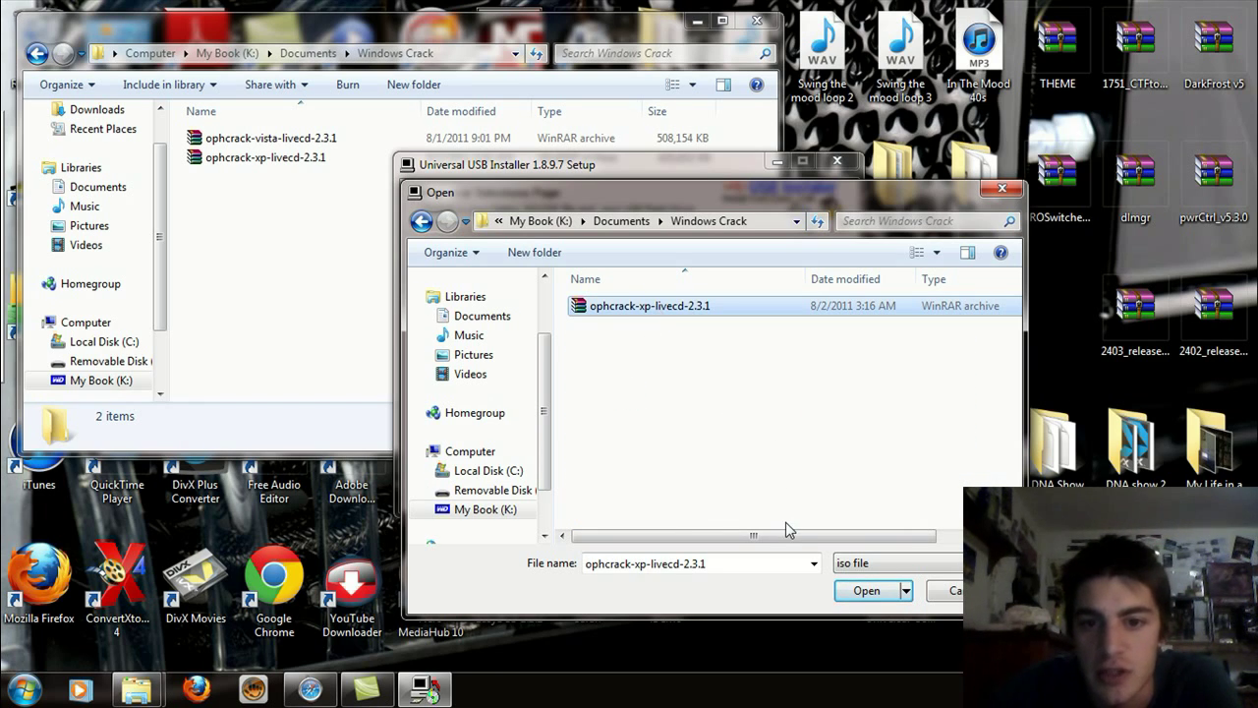
pyautogui.click(861, 591)
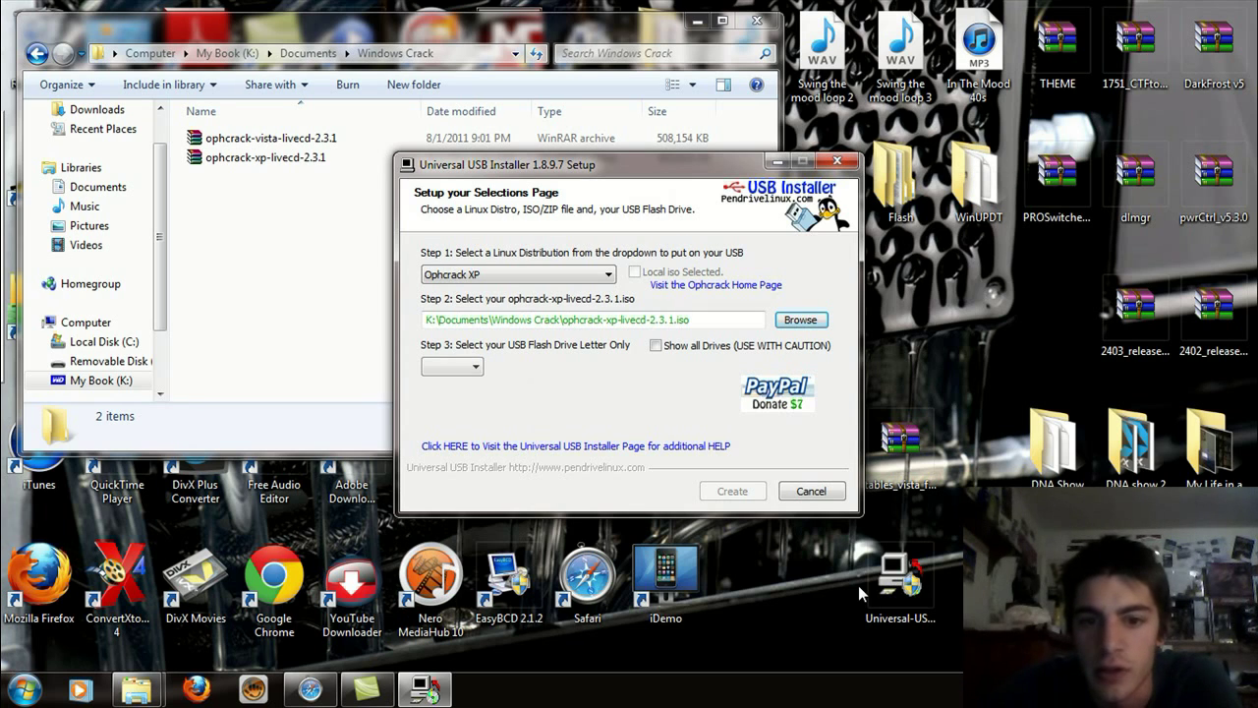
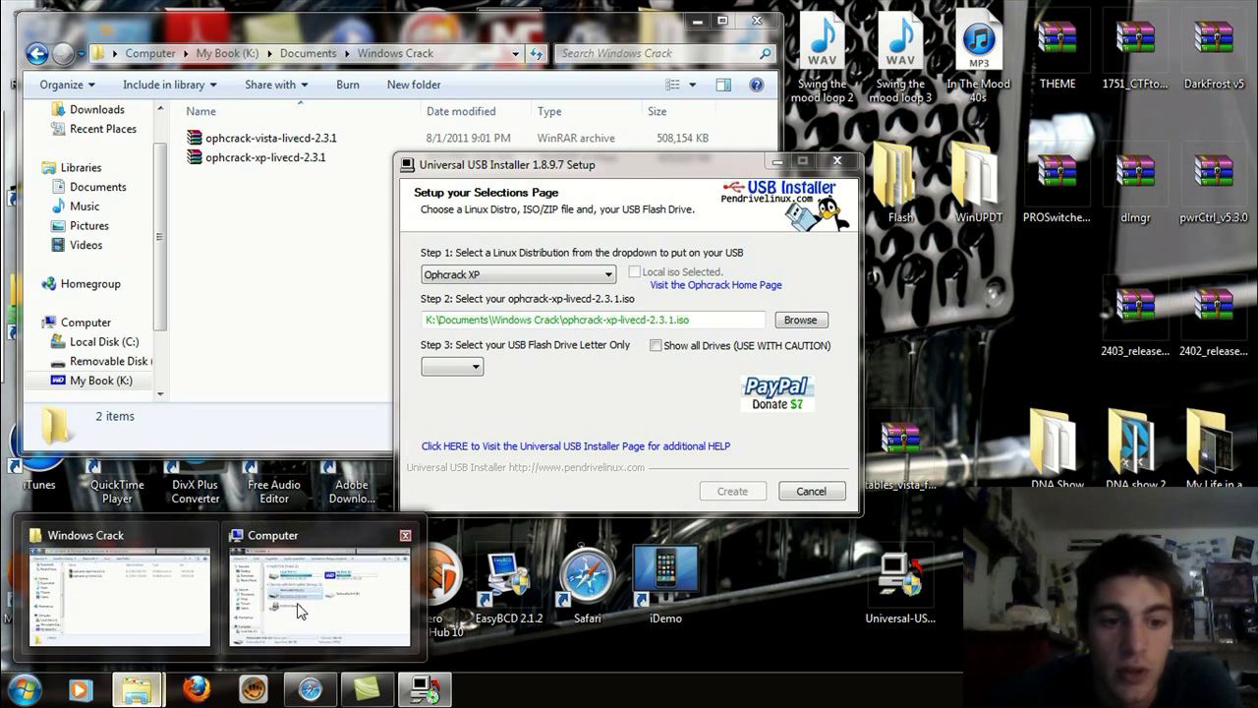
# - Check the flash drive's letter in the Computer window and select D:\ as the installer's target USB drive
pyautogui.click(276, 599)
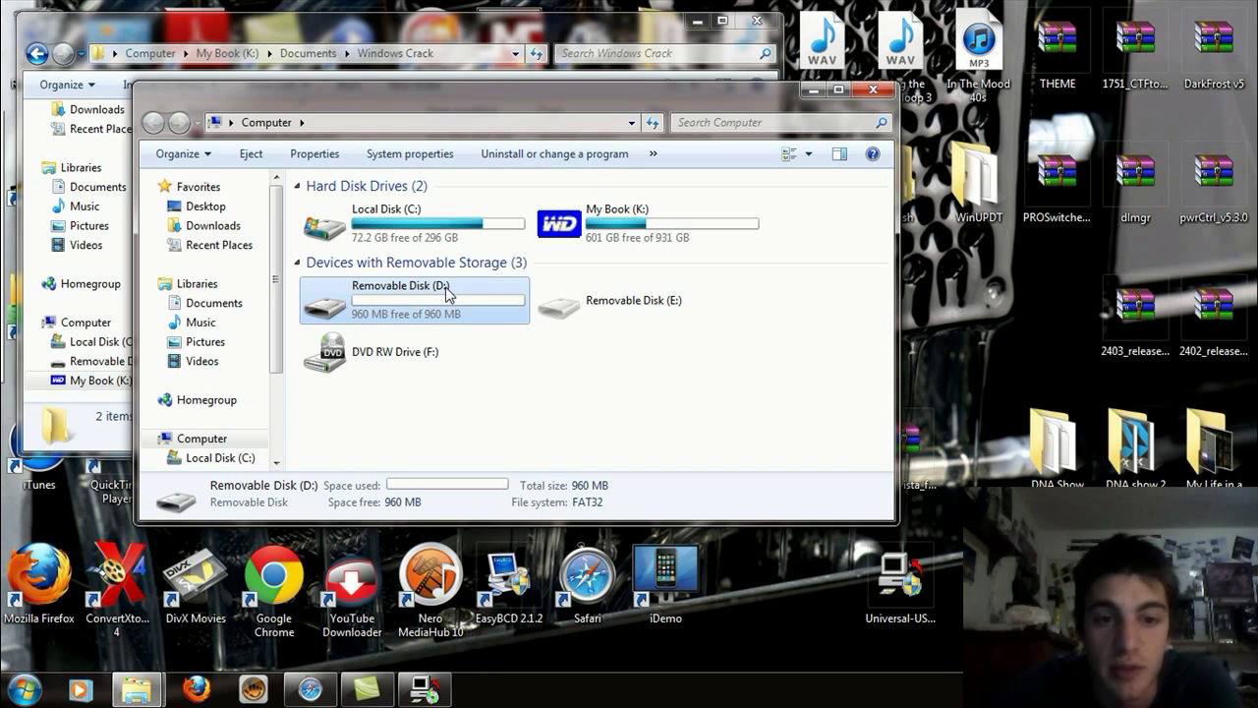
pyautogui.click(425, 690)
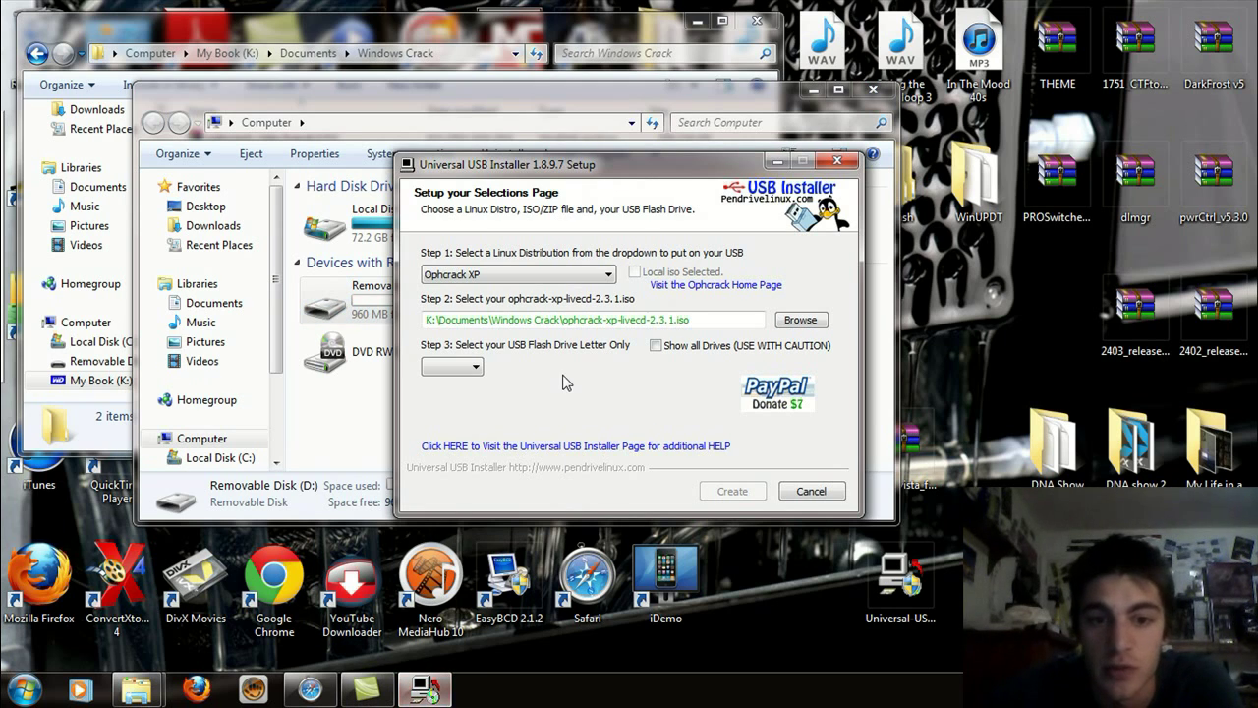
pyautogui.click(468, 367)
pyautogui.click(447, 386)
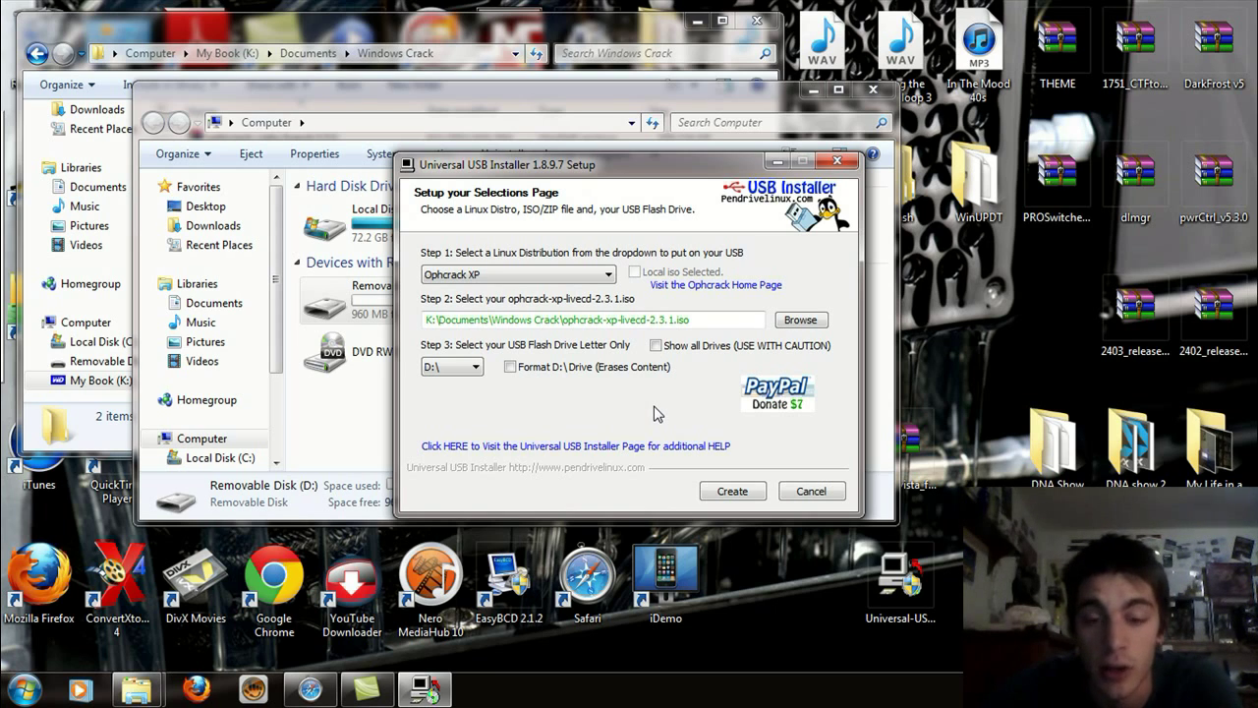
# - Create the Ophcrack XP drive on D:, approve overwriting its MBR and label, and close the installer when finished
pyautogui.click(740, 491)
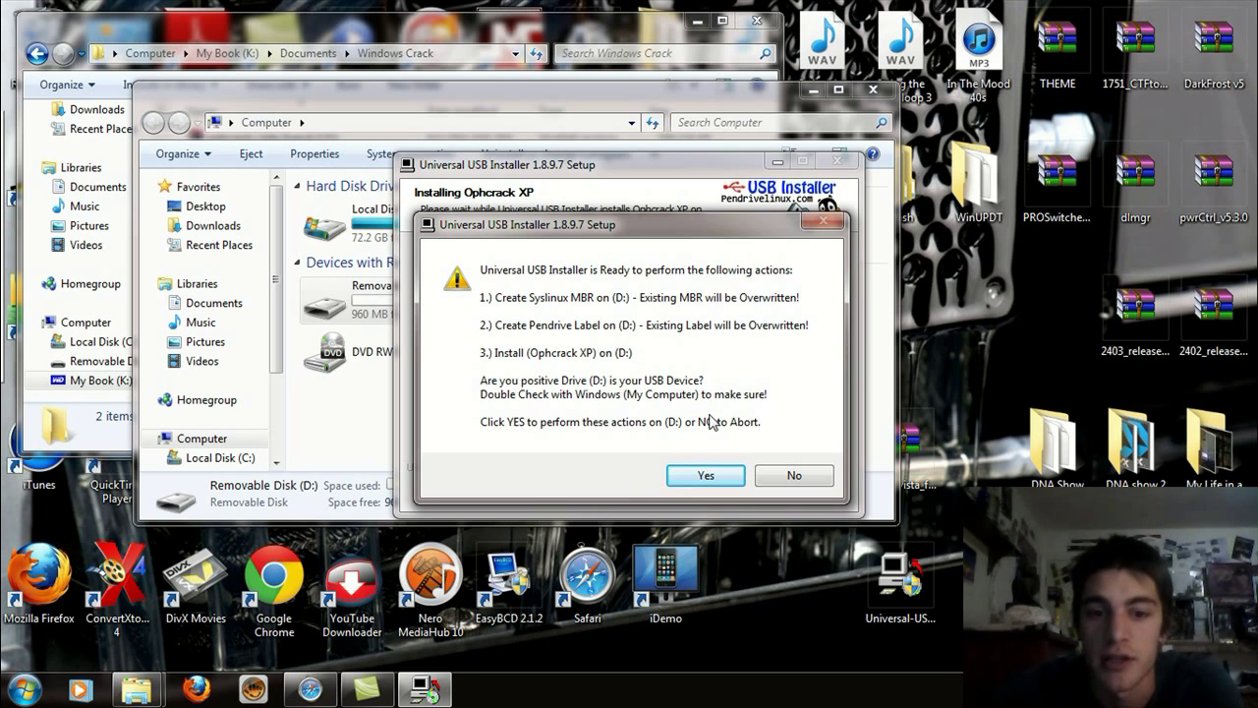
pyautogui.click(708, 476)
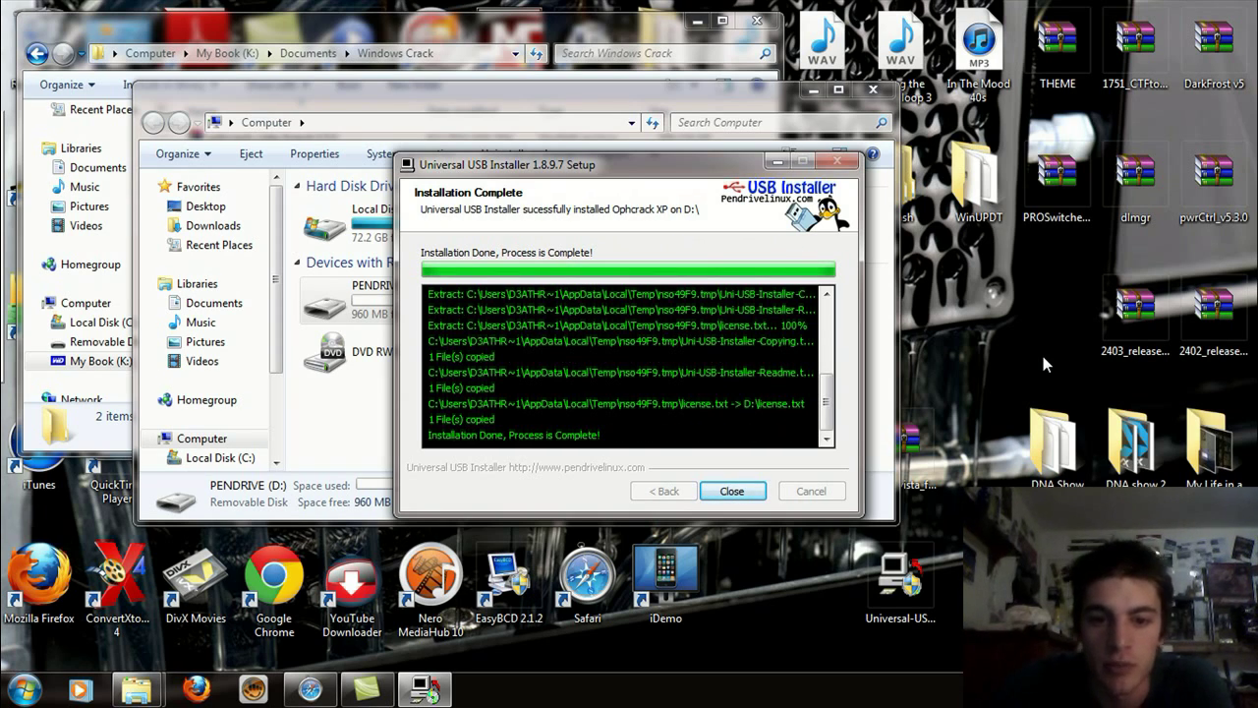
pyautogui.click(733, 491)
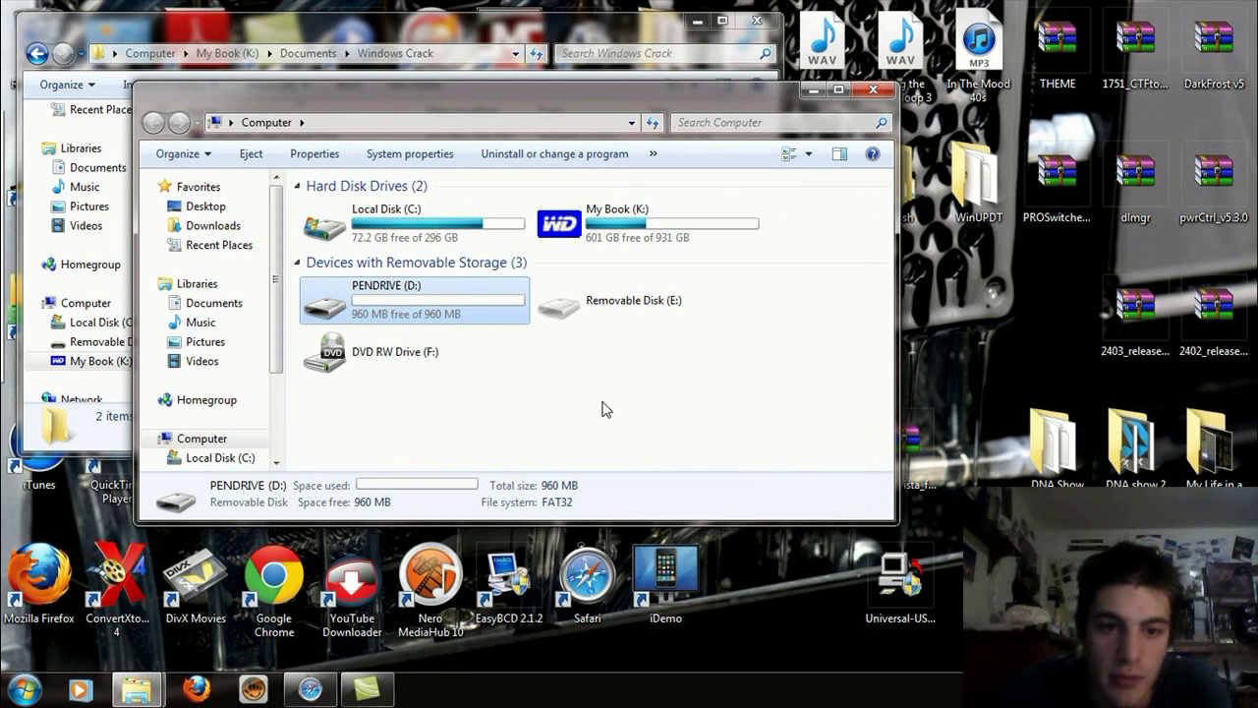
# - Refresh the Computer window and check the free space on PENDRIVE (D:)
pyautogui.click(547, 376)
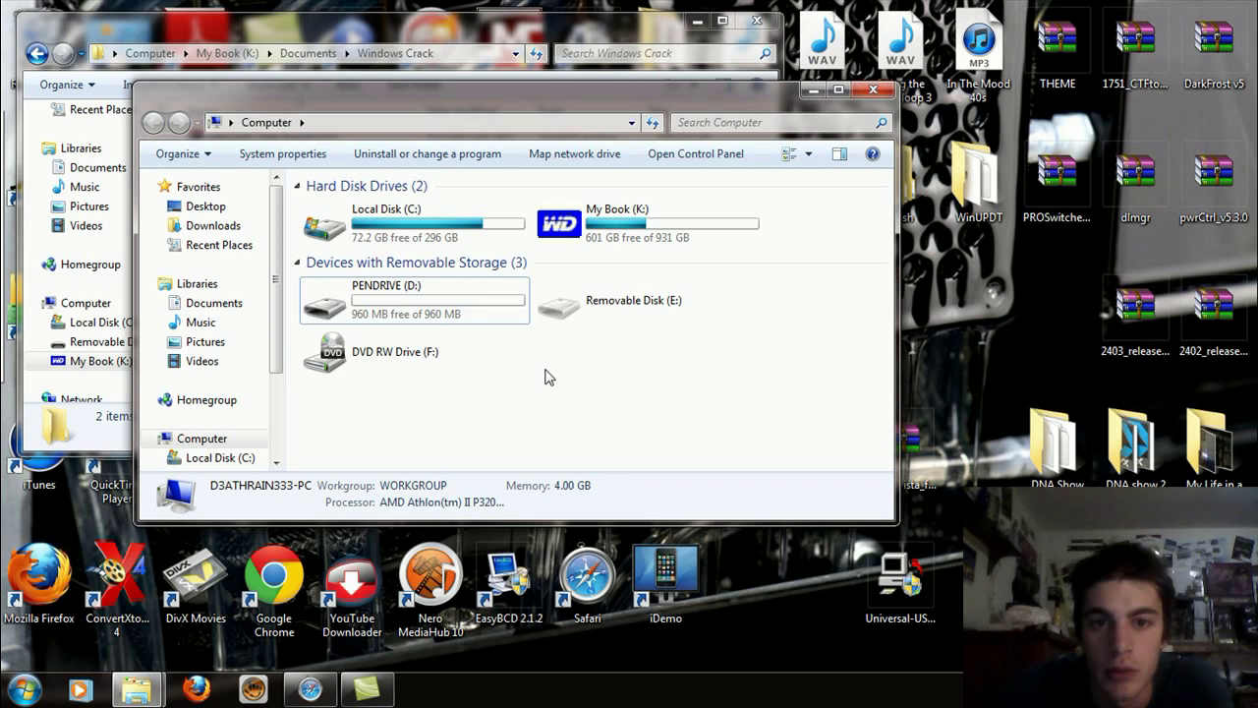
pyautogui.click(654, 123)
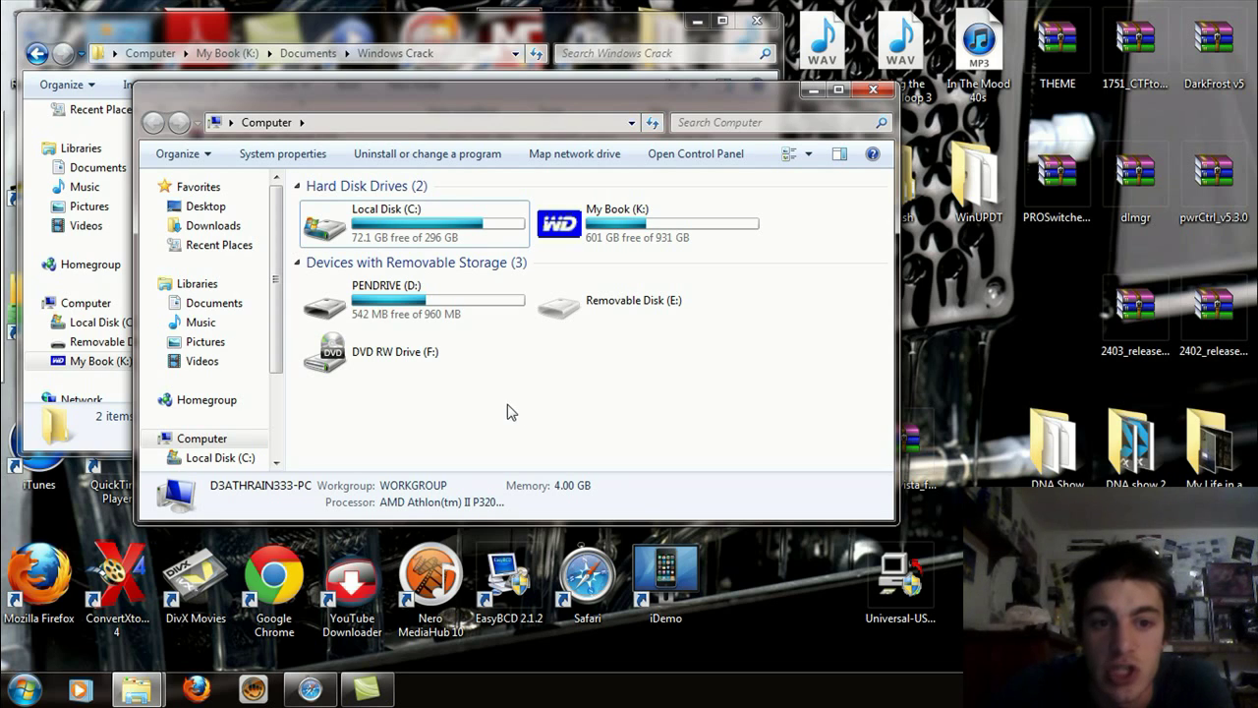
pyautogui.moveTo(434, 309)
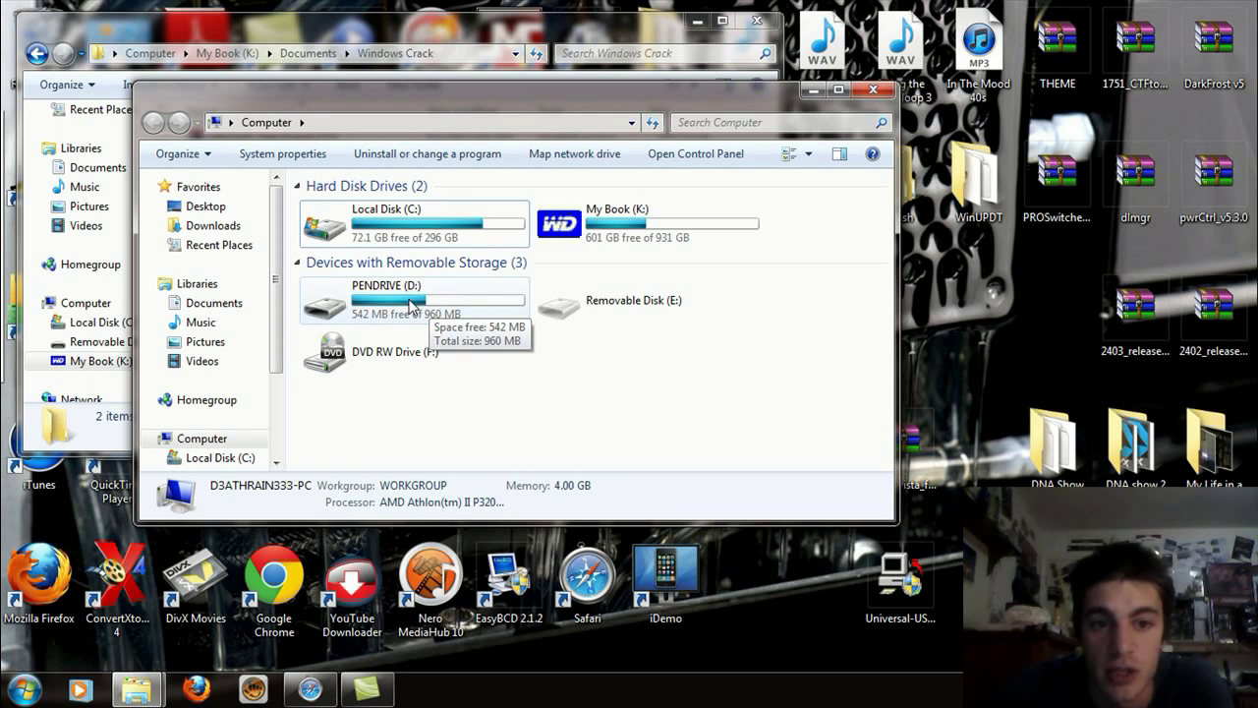
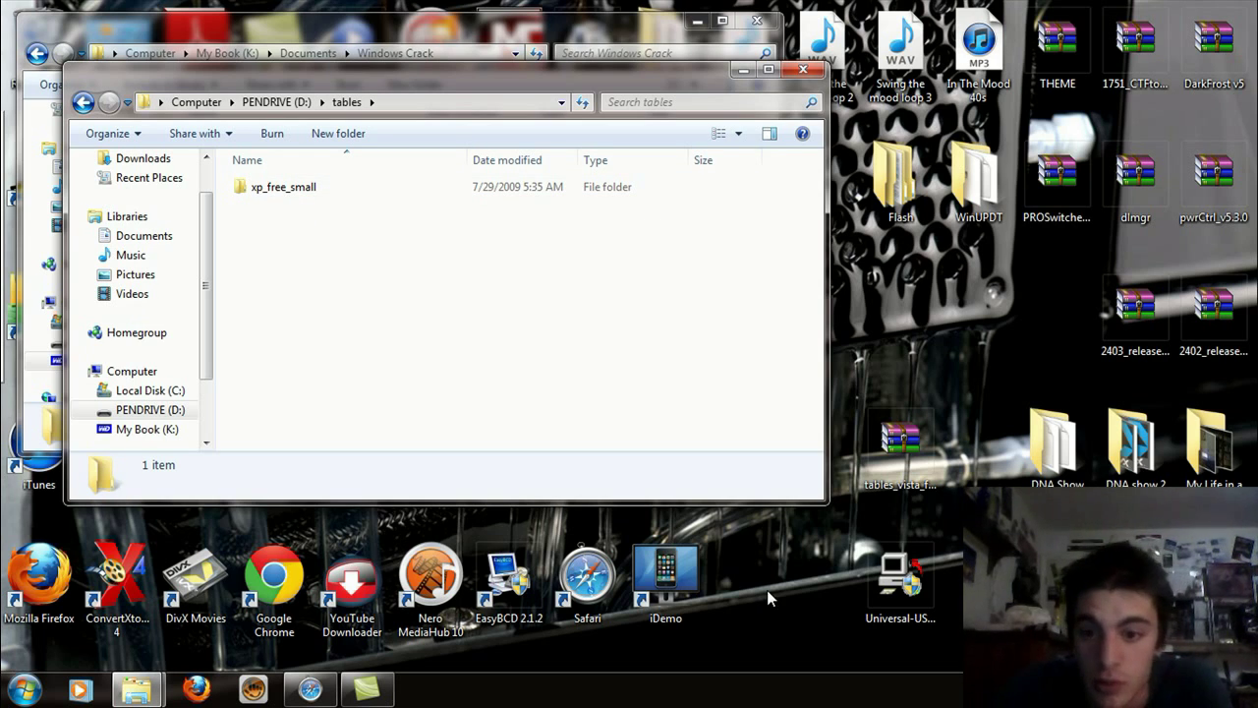
# - Open the tables_vista_free archive from the desktop in WinRAR, dismiss the licence reminder, and move its window clear of the tables folder
pyautogui.click(893, 483)
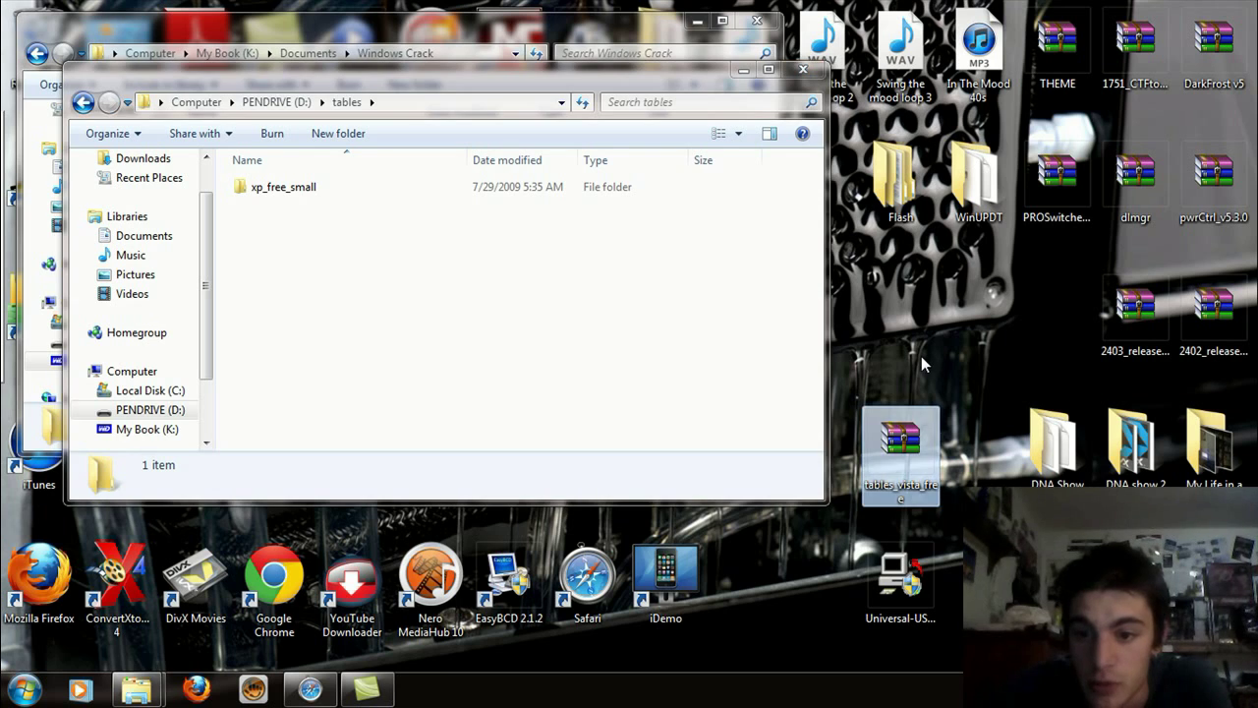
pyautogui.doubleClick(909, 438)
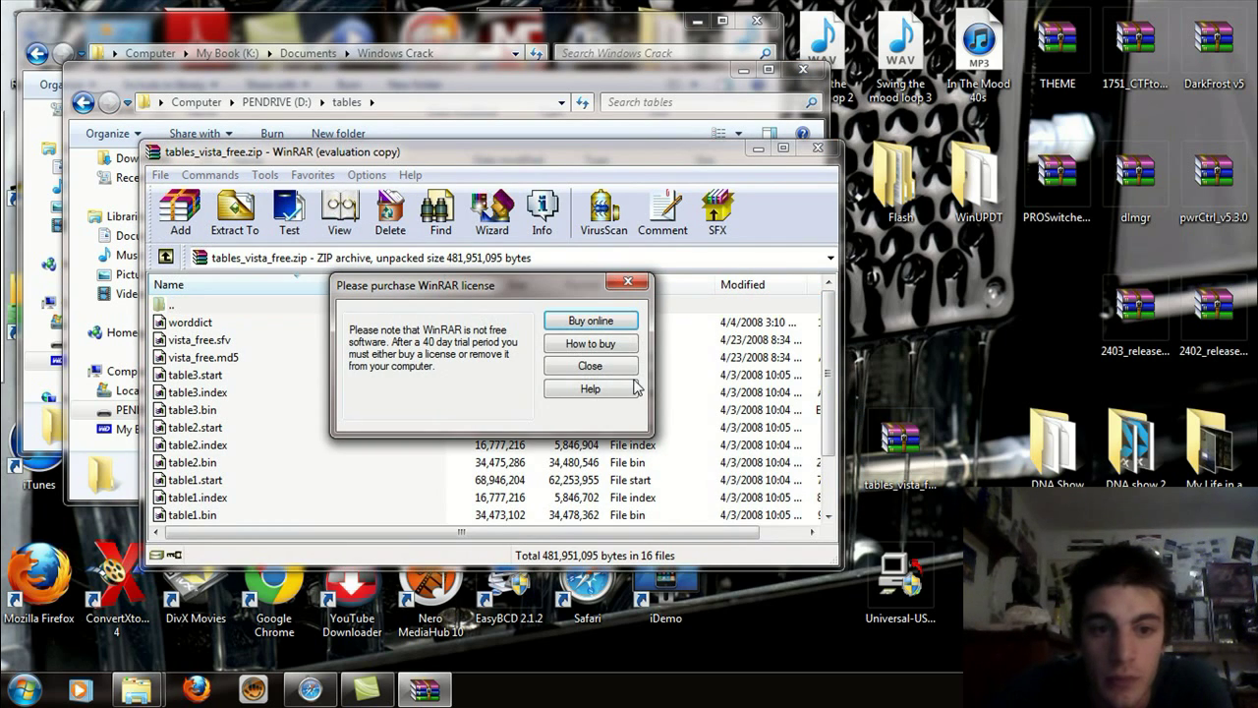
pyautogui.click(591, 366)
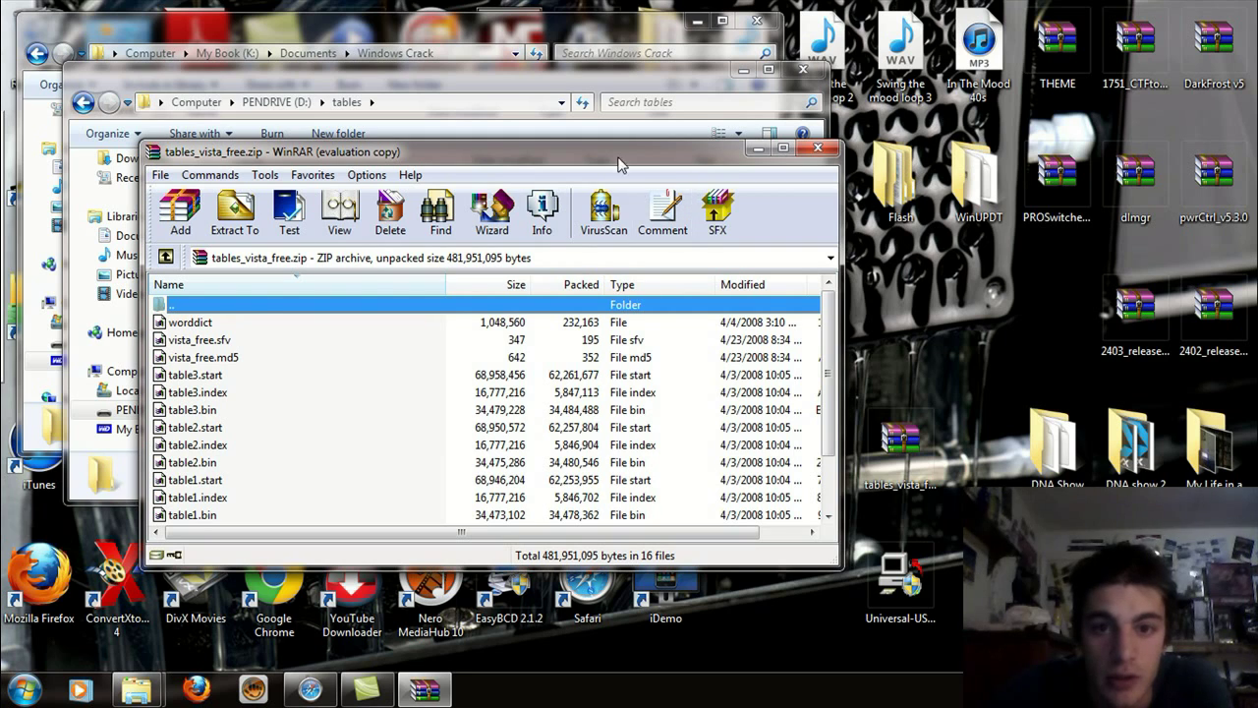
pyautogui.moveTo(620, 159); pyautogui.dragTo(800, 189)
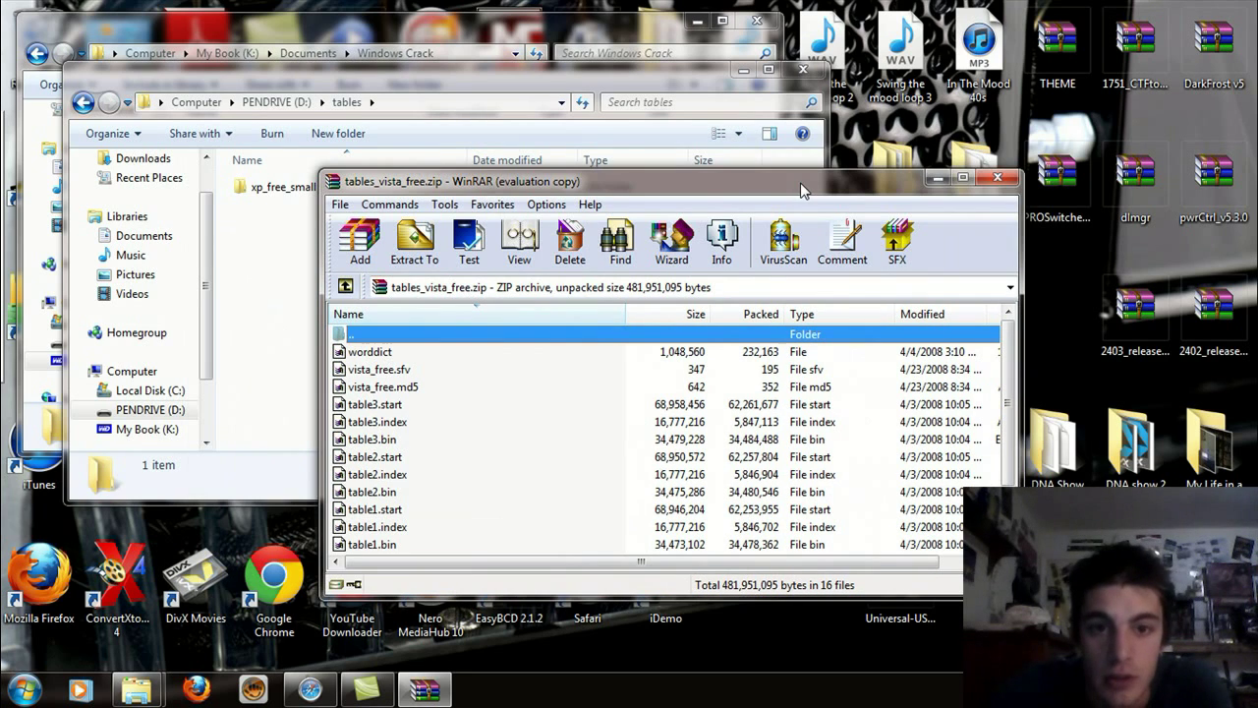
# - Look at the files inside the xp_free_small folder and return to the tables folder
pyautogui.click(277, 193)
pyautogui.doubleClick(276, 189)
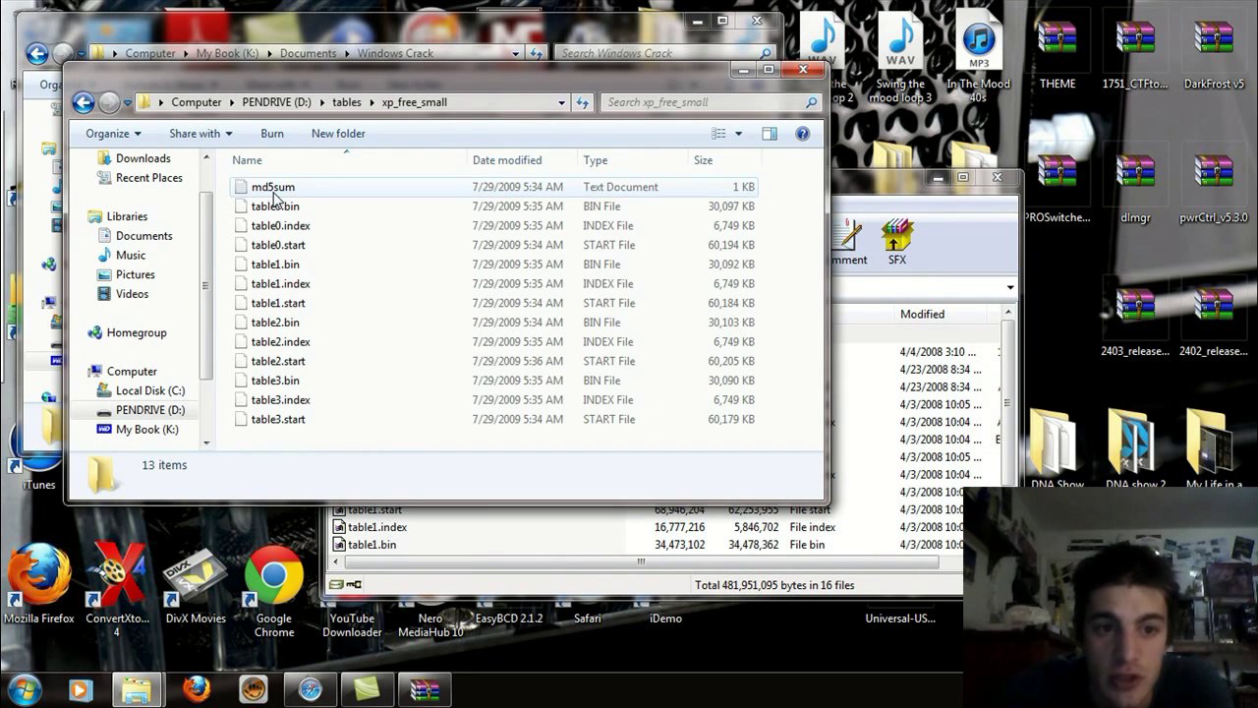
pyautogui.click(83, 103)
pyautogui.click(303, 282)
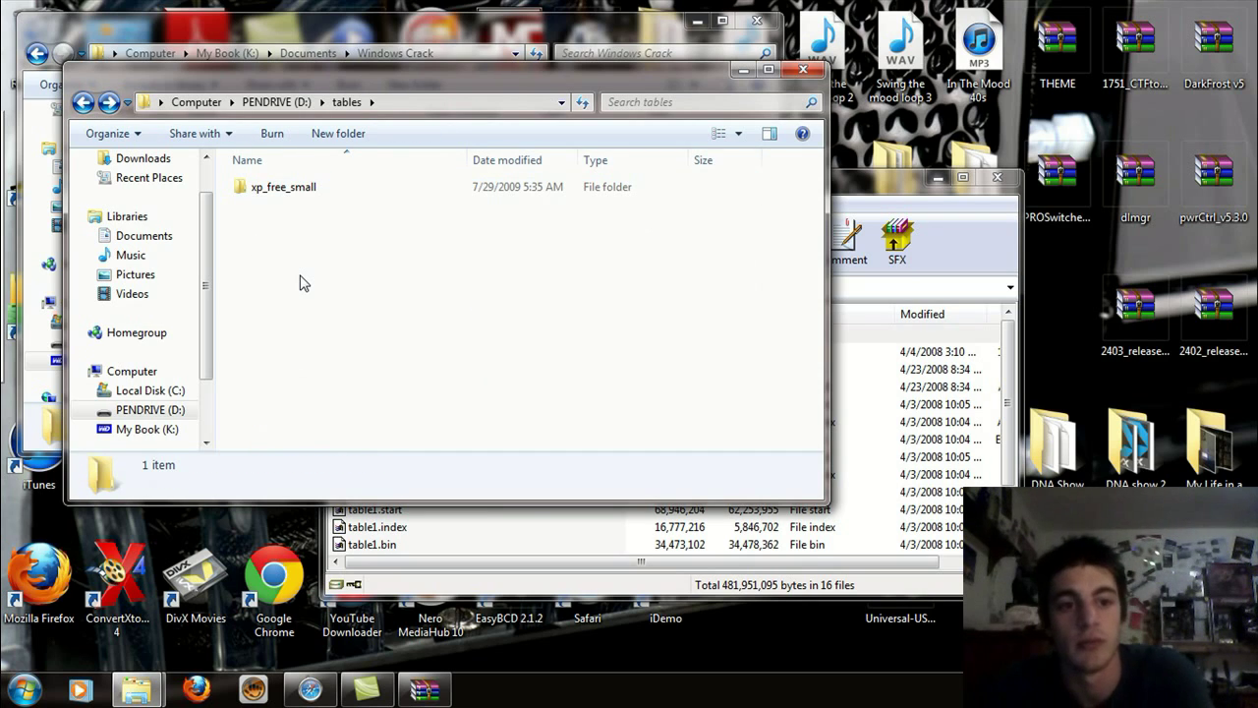
# - Create a folder named vista_free in the tables folder of PENDRIVE (D:) and open it
pyautogui.rightClick(301, 281)
pyautogui.click(277, 258)
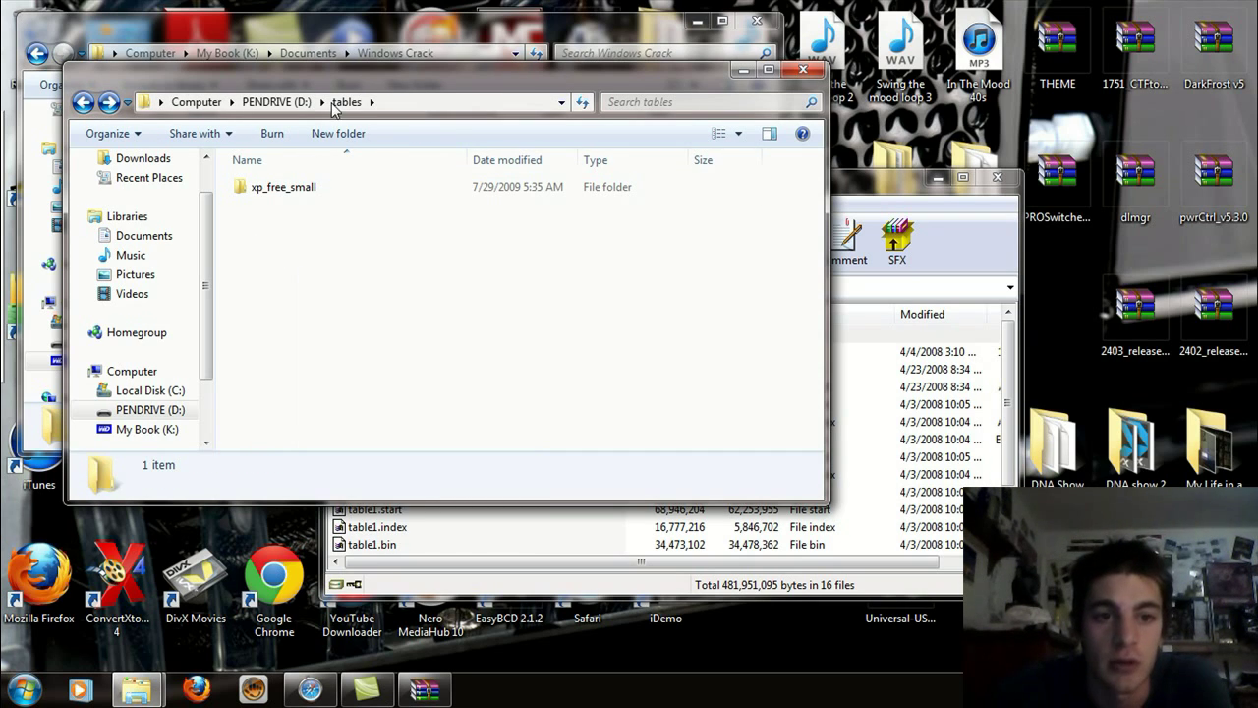
pyautogui.click(337, 134)
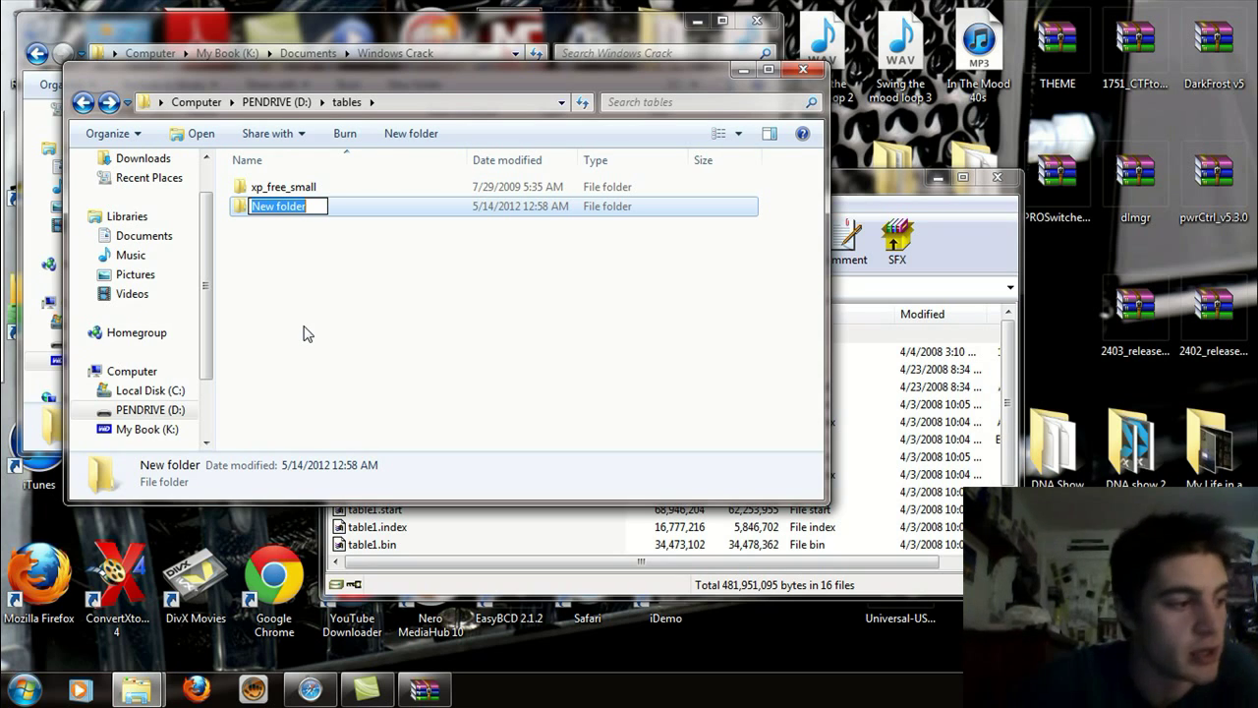
pyautogui.press('BackSpace')
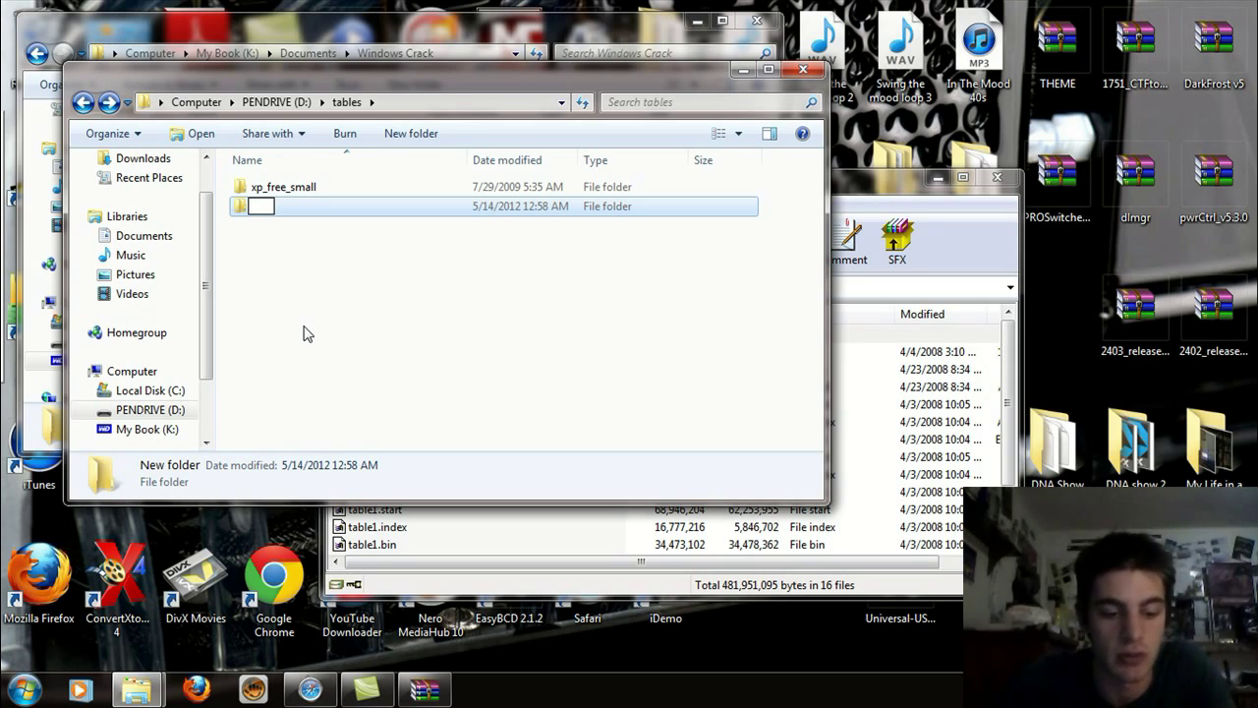
pyautogui.write('vista')
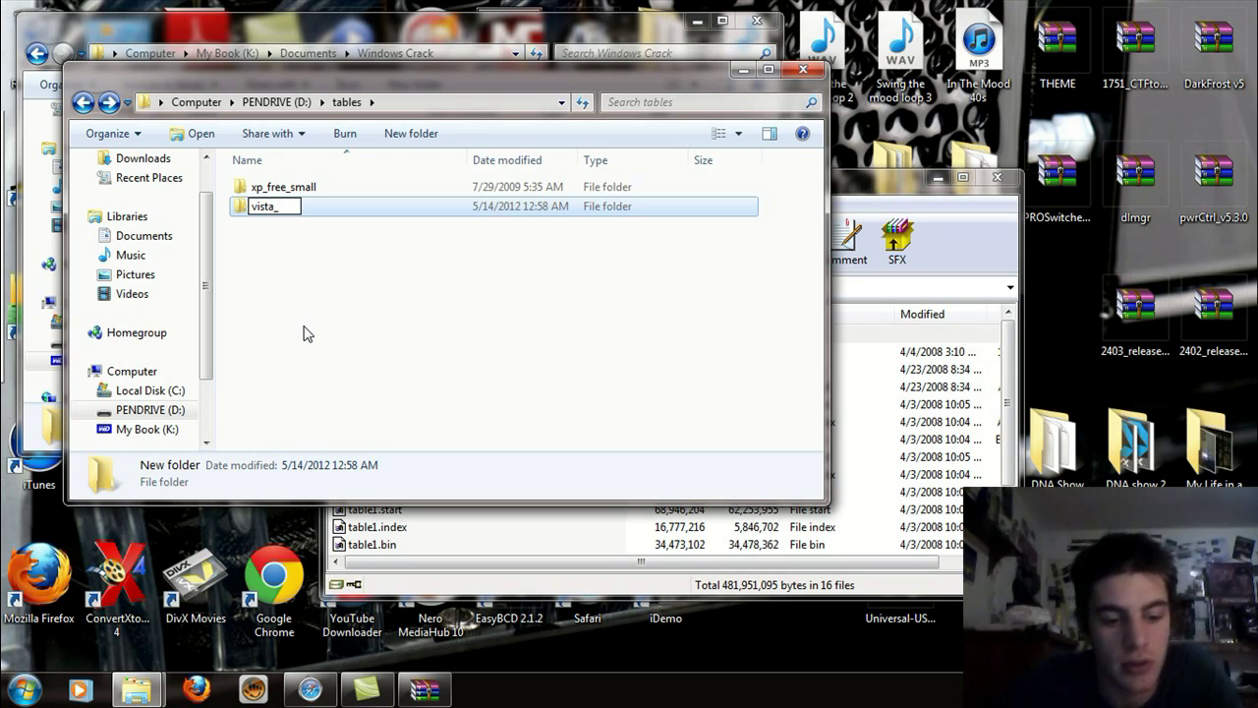
pyautogui.write('_free')
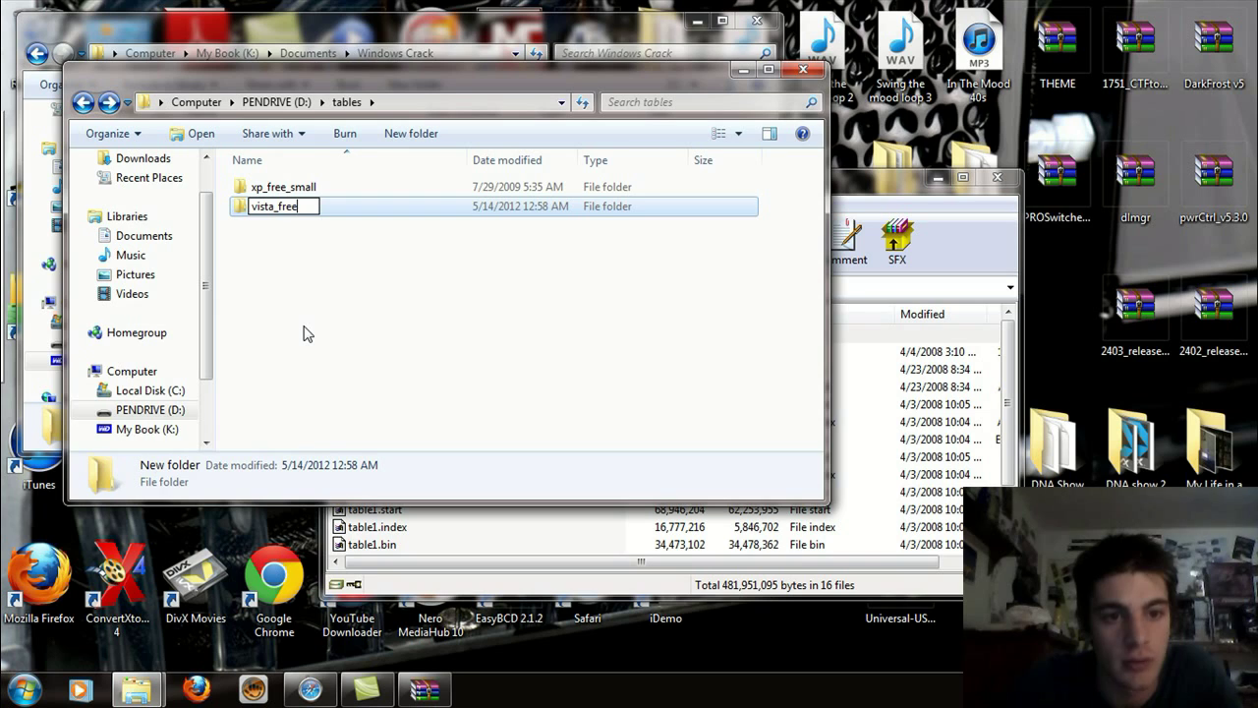
pyautogui.press('Return')
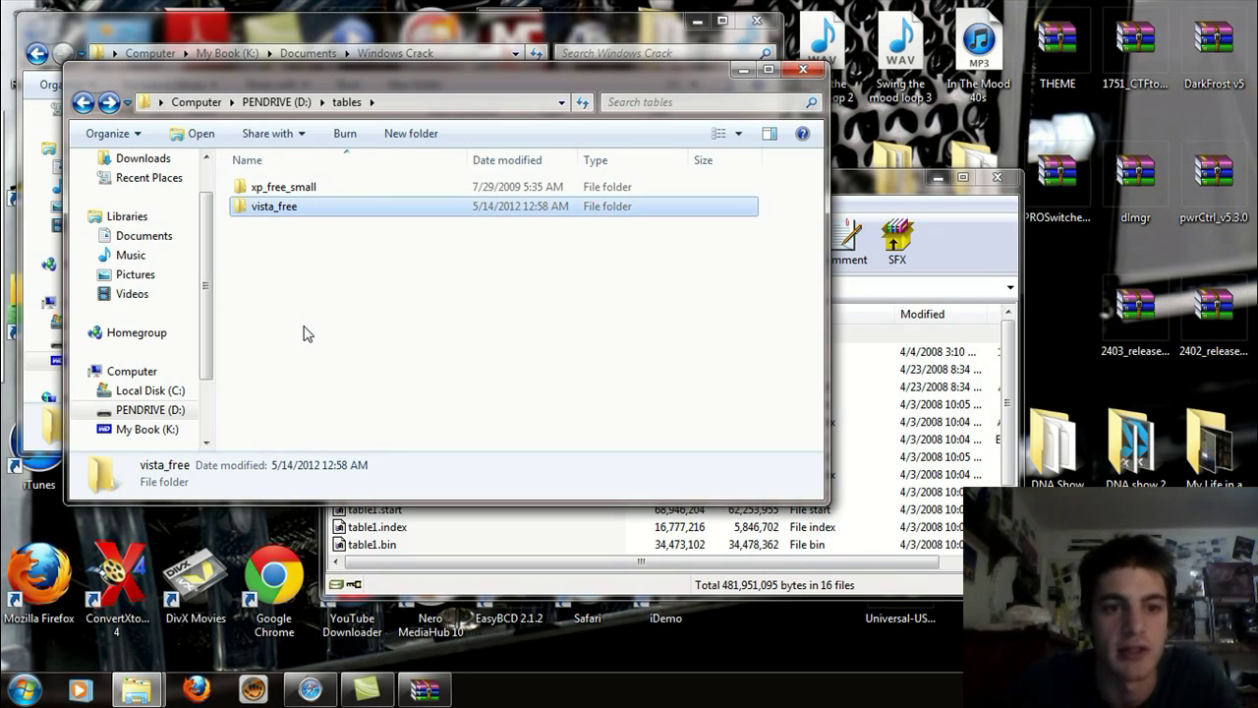
pyautogui.press('Return')
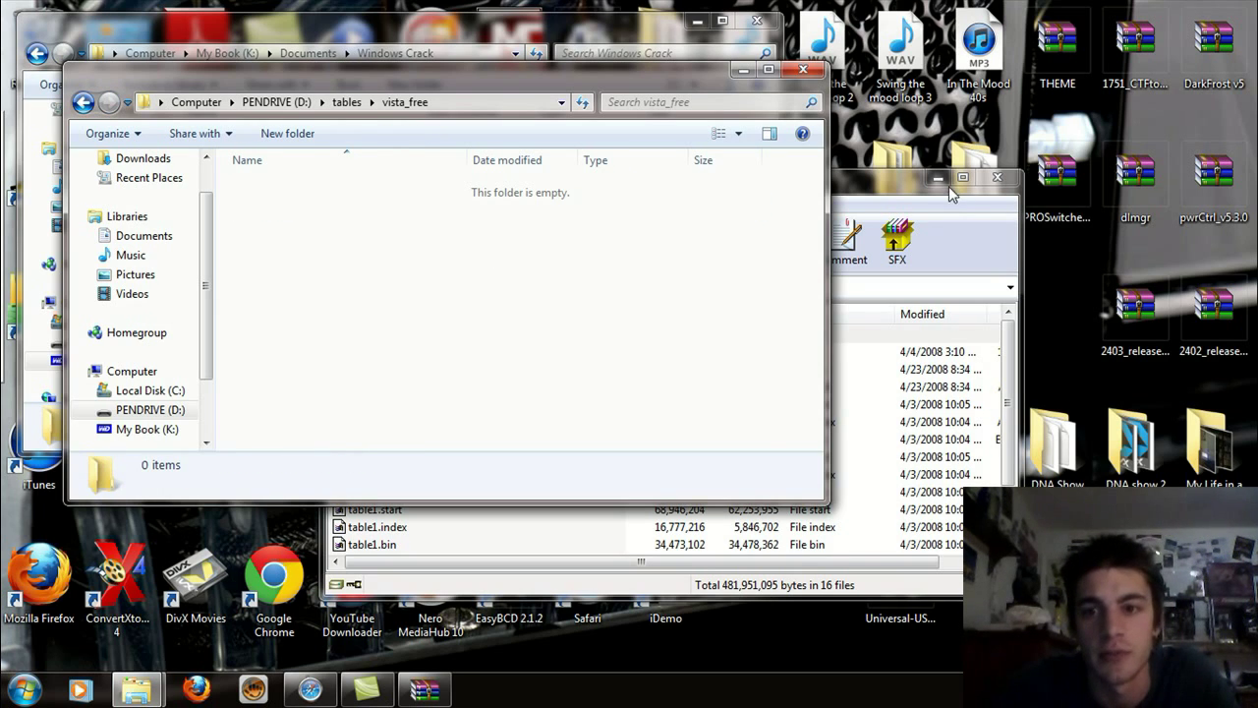
# - Extract every file of tables_vista_free.zip, from worddict to postdict, into the vista_free folder on the flash drive
pyautogui.click(949, 186)
pyautogui.scroll(-3, 1006, 479)
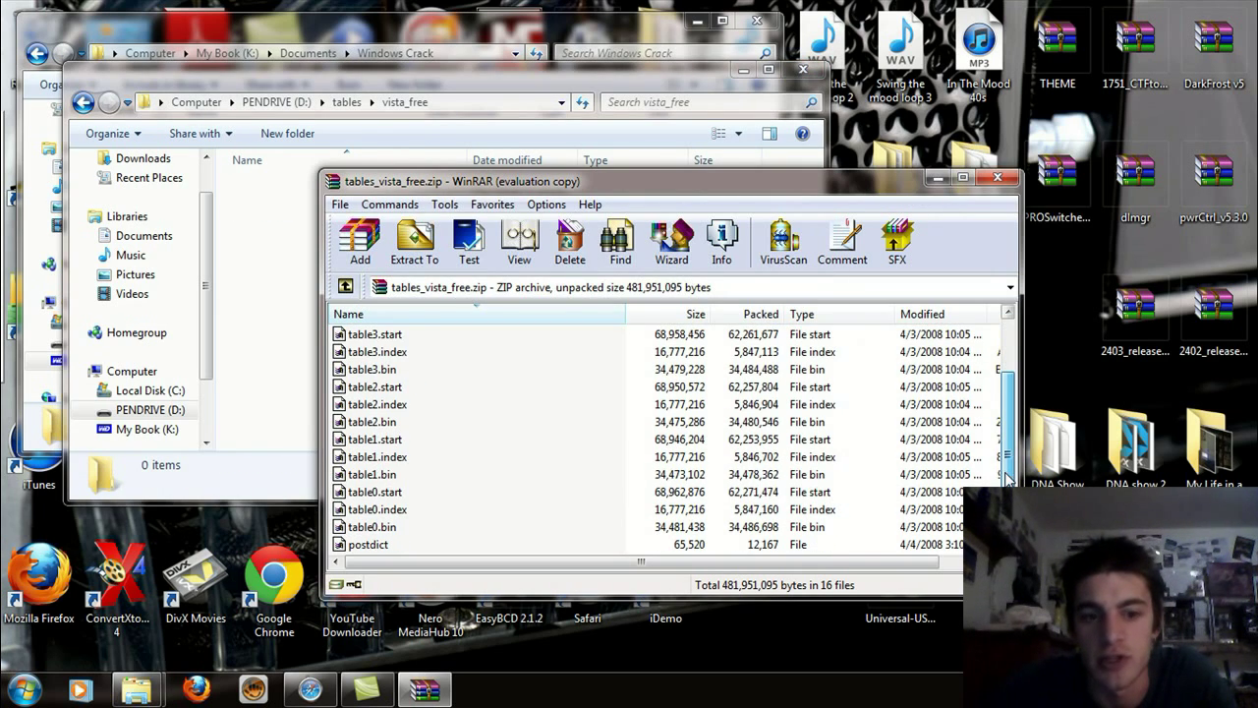
pyautogui.scroll(2, 1007, 479)
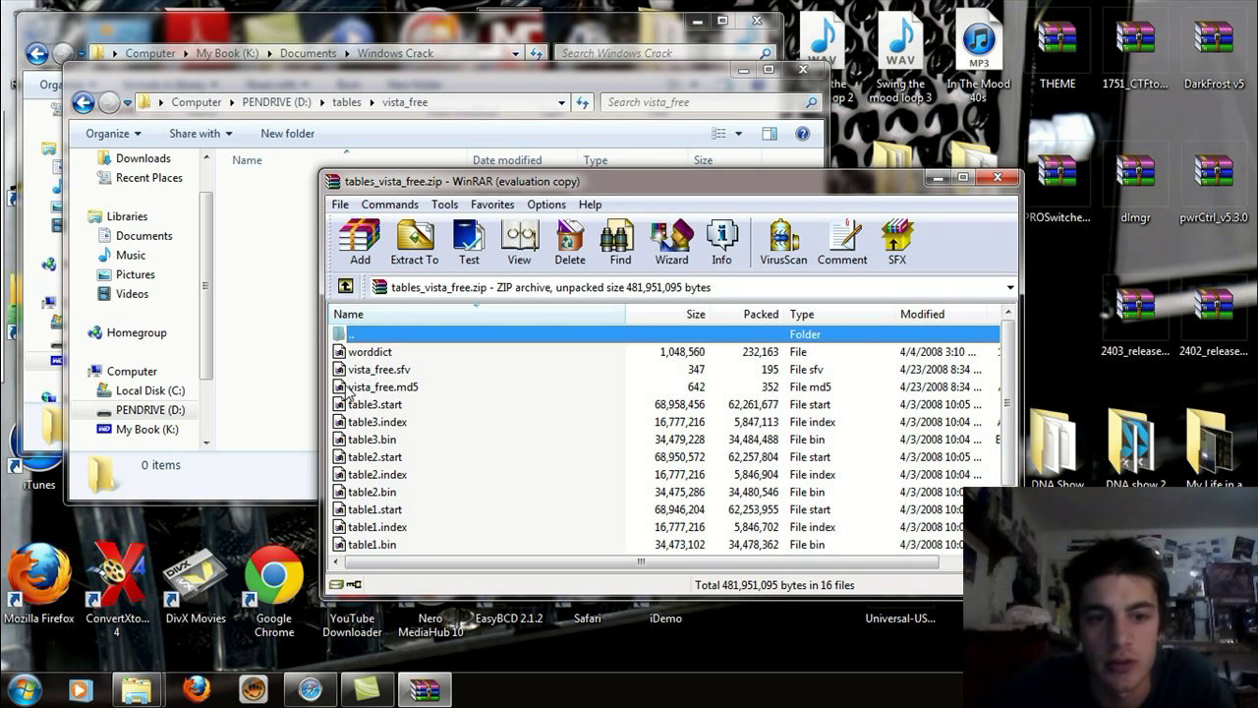
pyautogui.click(364, 352)
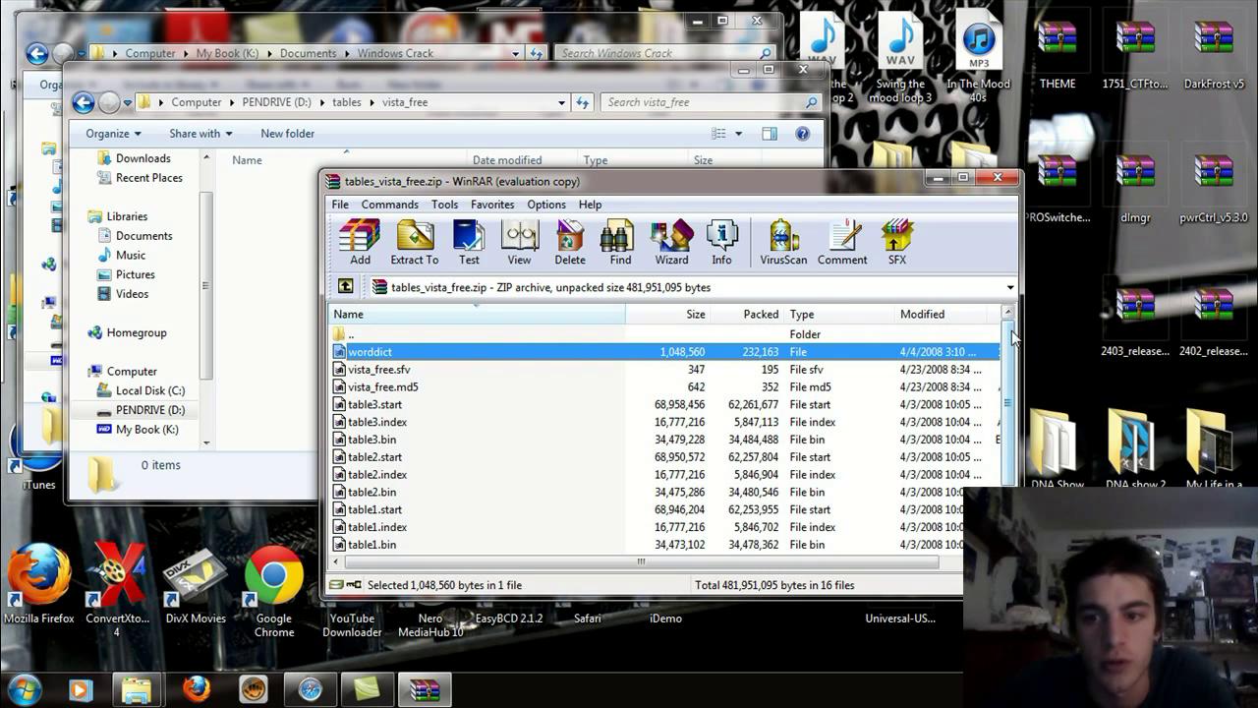
pyautogui.scroll(-2, 1013, 339)
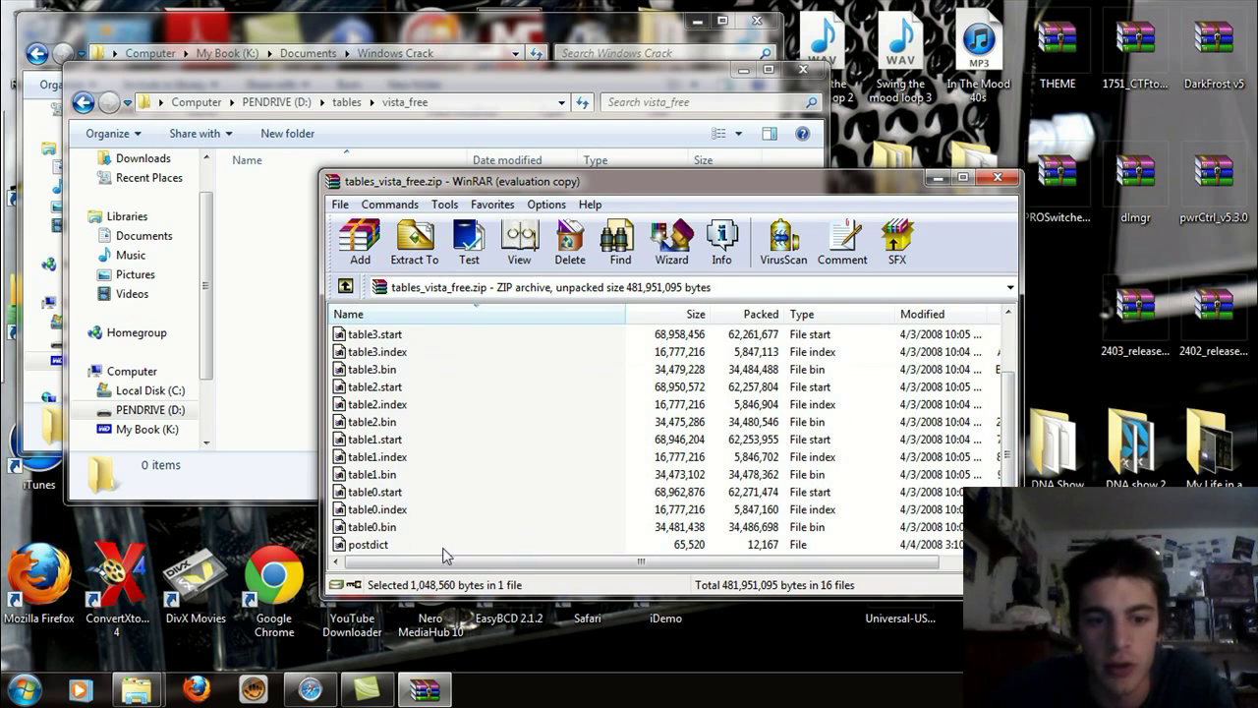
pyautogui.click(370, 548)
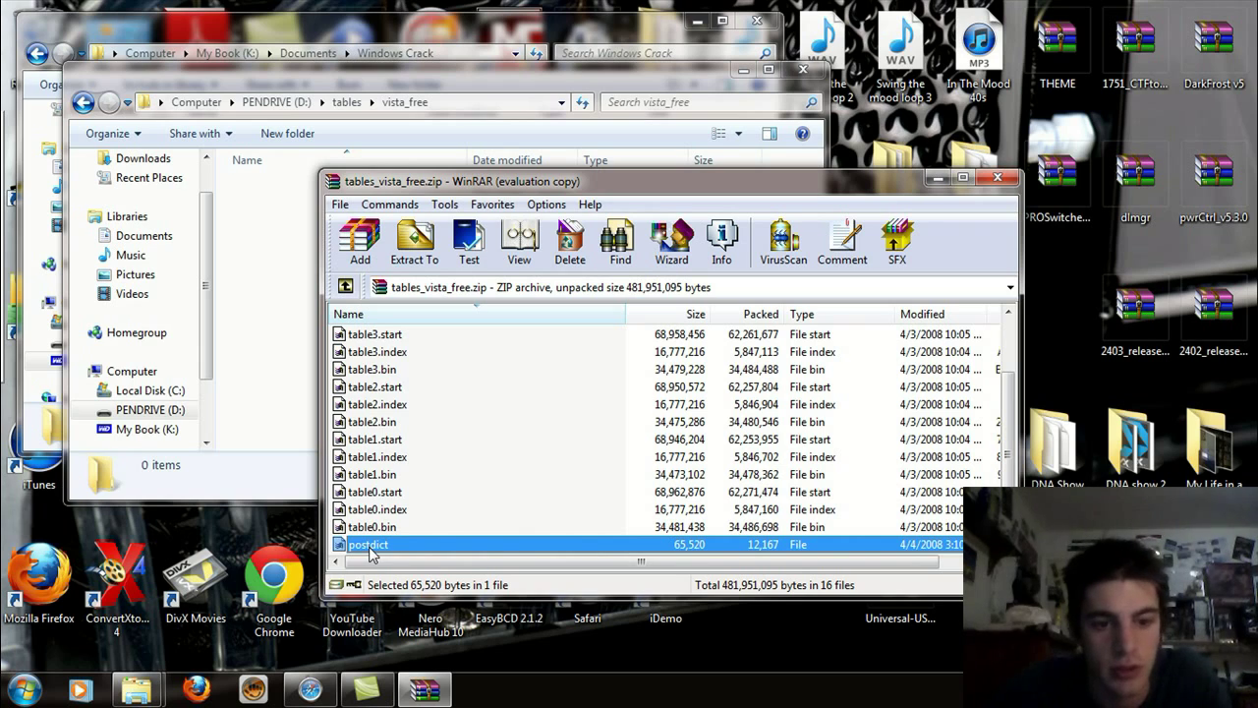
pyautogui.scroll(2, 1007, 413)
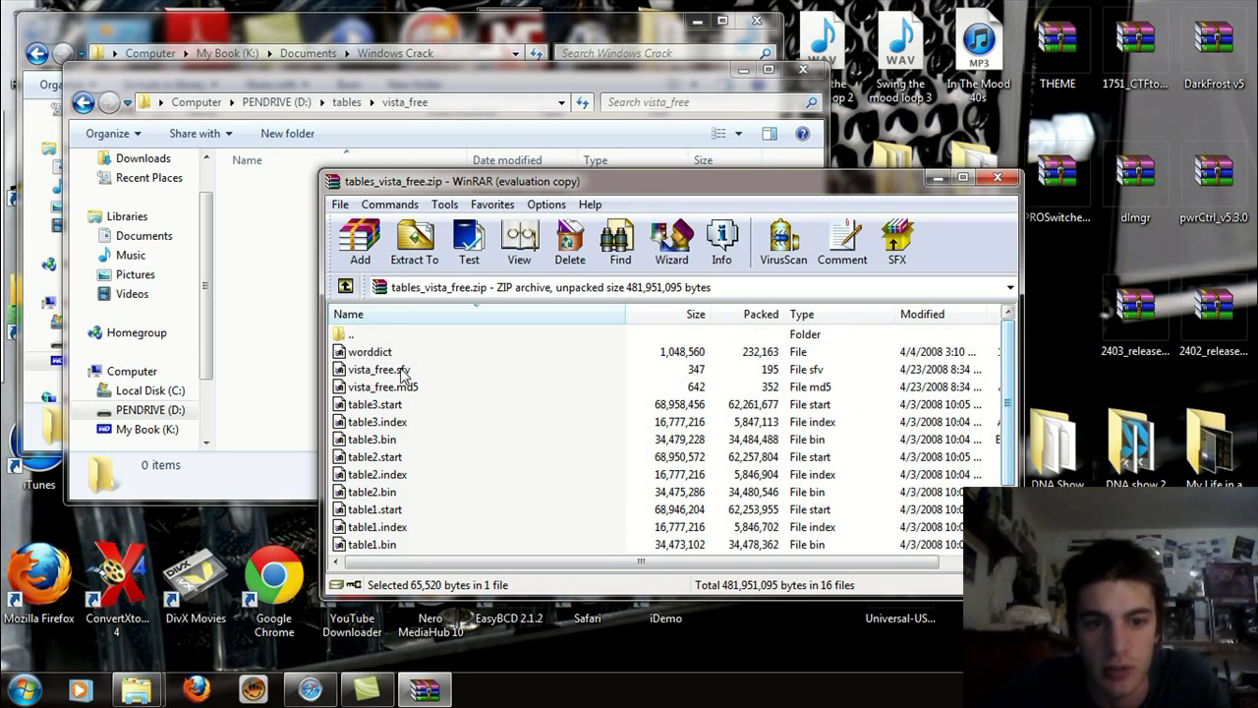
pyautogui.keyDown('shift'); pyautogui.click(363, 352); pyautogui.keyUp('shift')
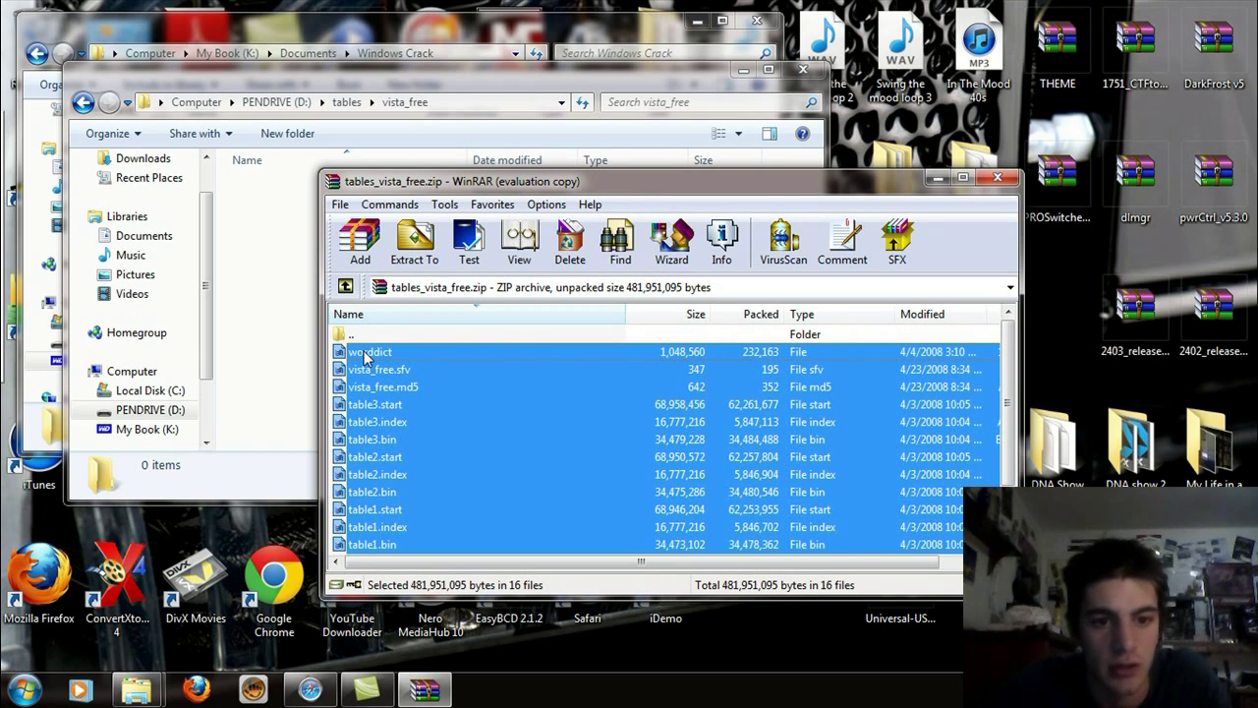
pyautogui.moveTo(241, 278); pyautogui.dragTo(263, 305)
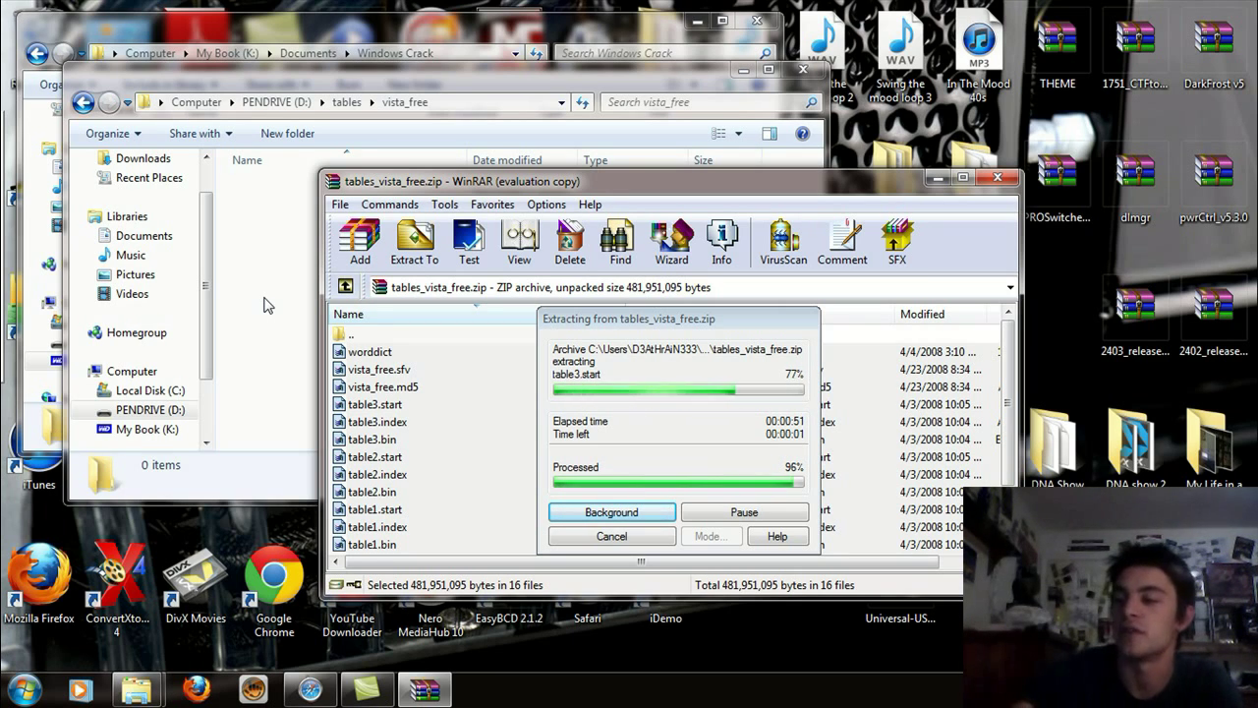
pyautogui.click(263, 304)
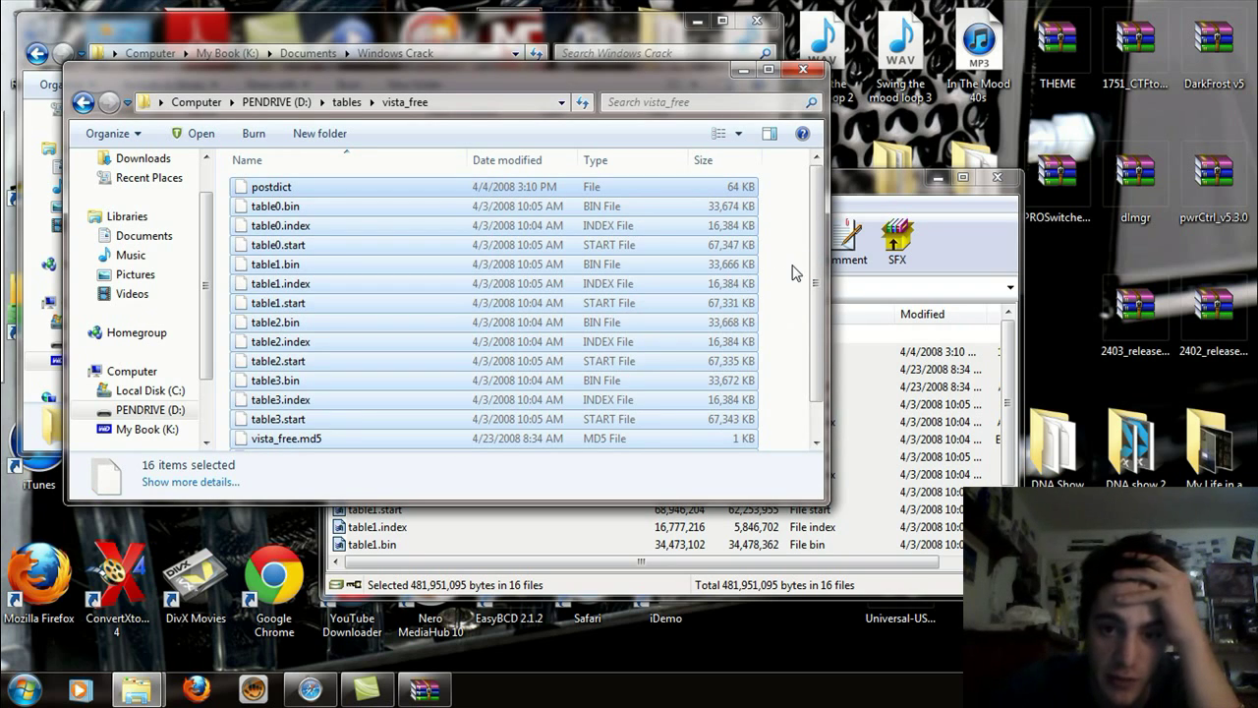
# - Go back up to the Computer view and check the remaining space on PENDRIVE (D:)
pyautogui.click(794, 272)
pyautogui.click(83, 103)
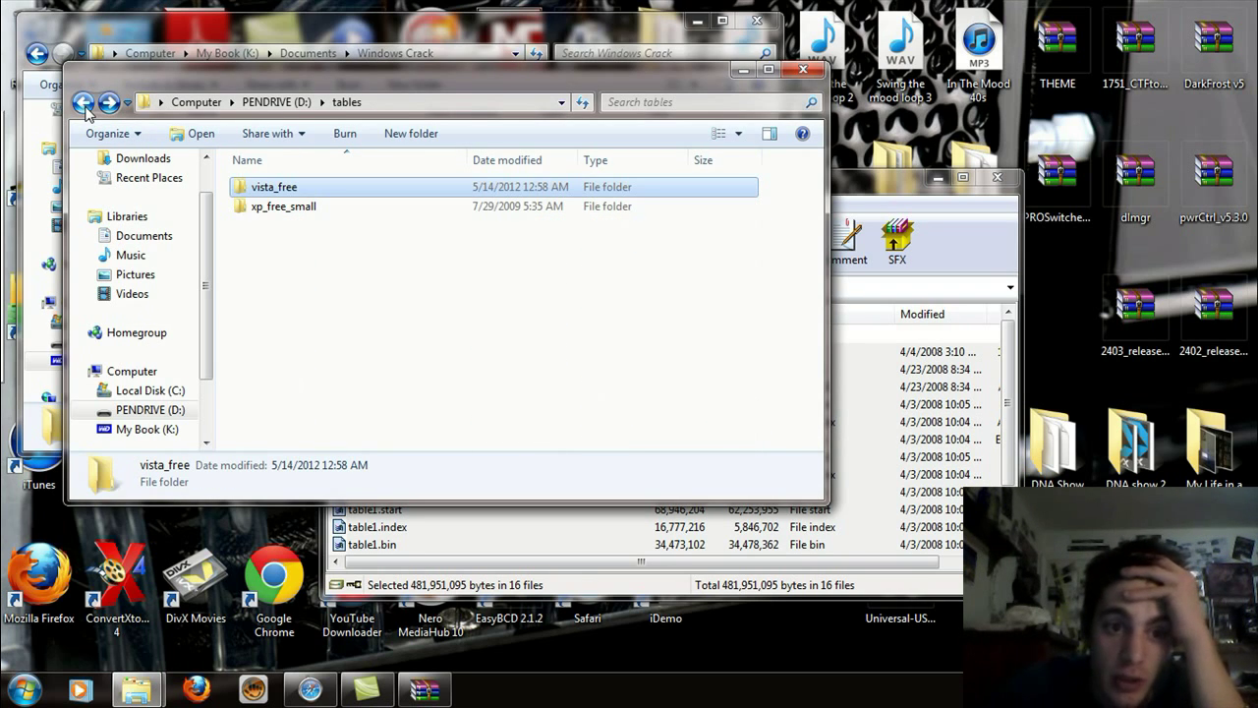
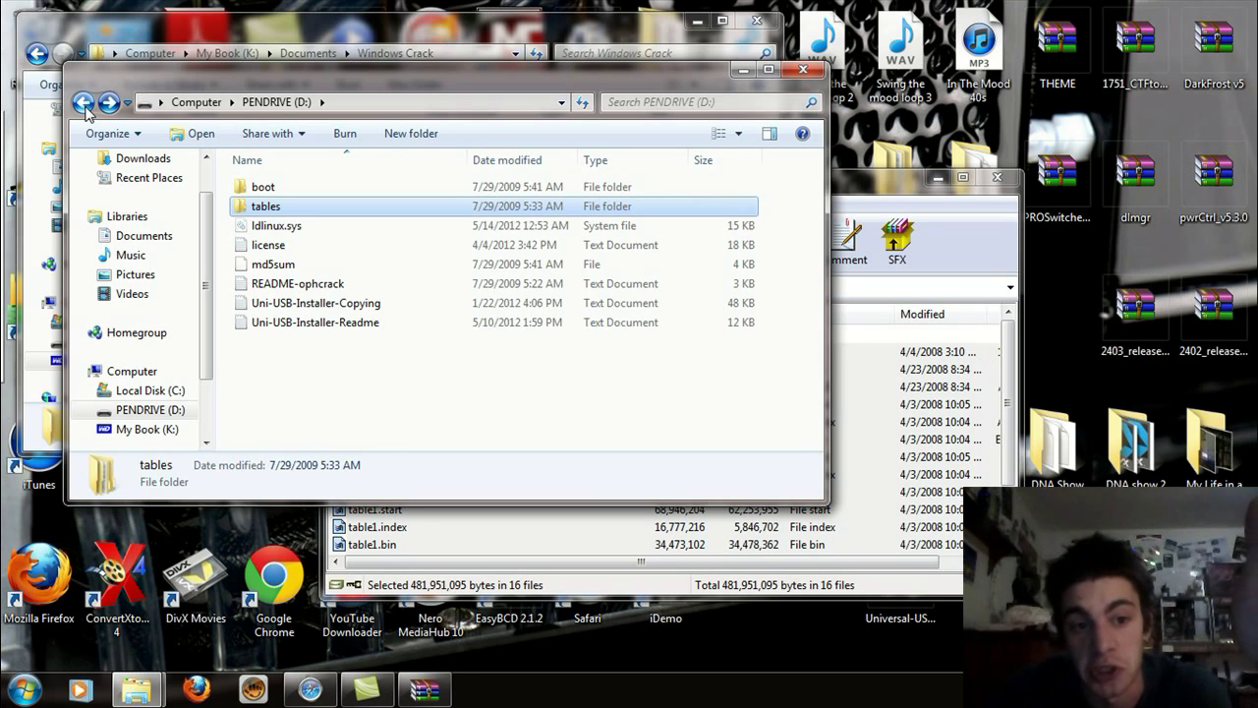
pyautogui.click(83, 103)
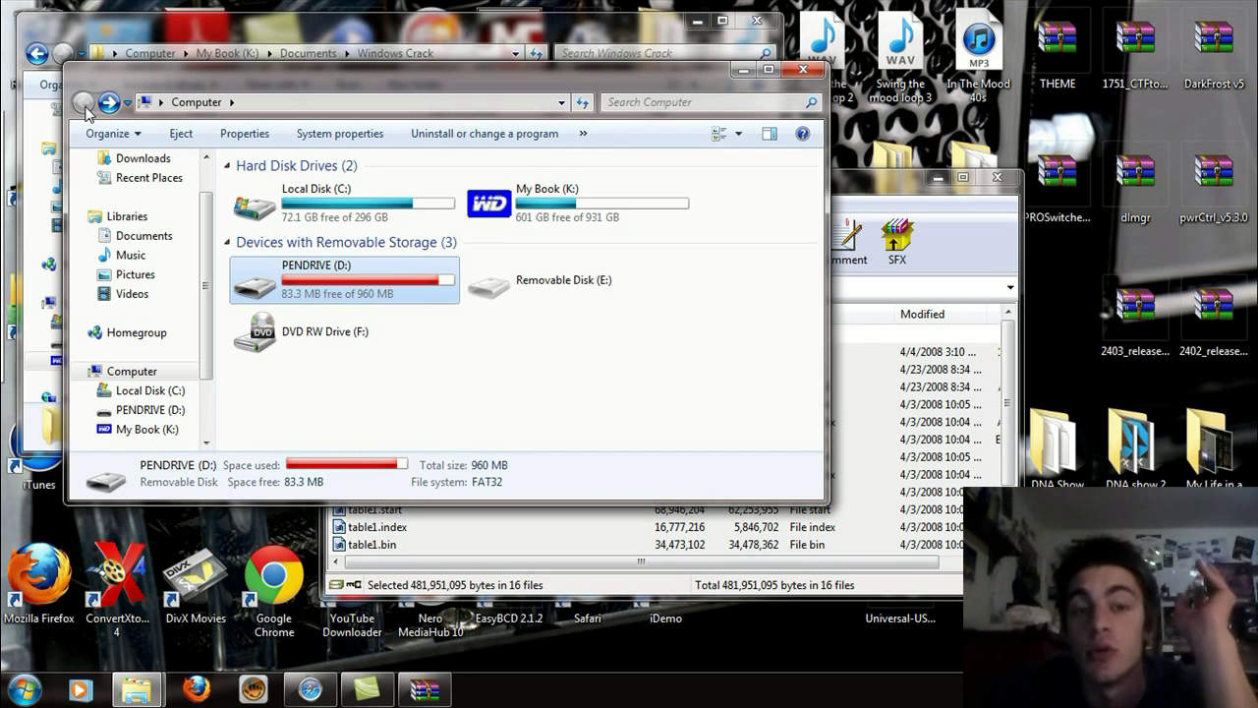
# - Close the open Explorer, WinRAR and Downloads windows and restart the computer
pyautogui.click(808, 72)
pyautogui.click(757, 22)
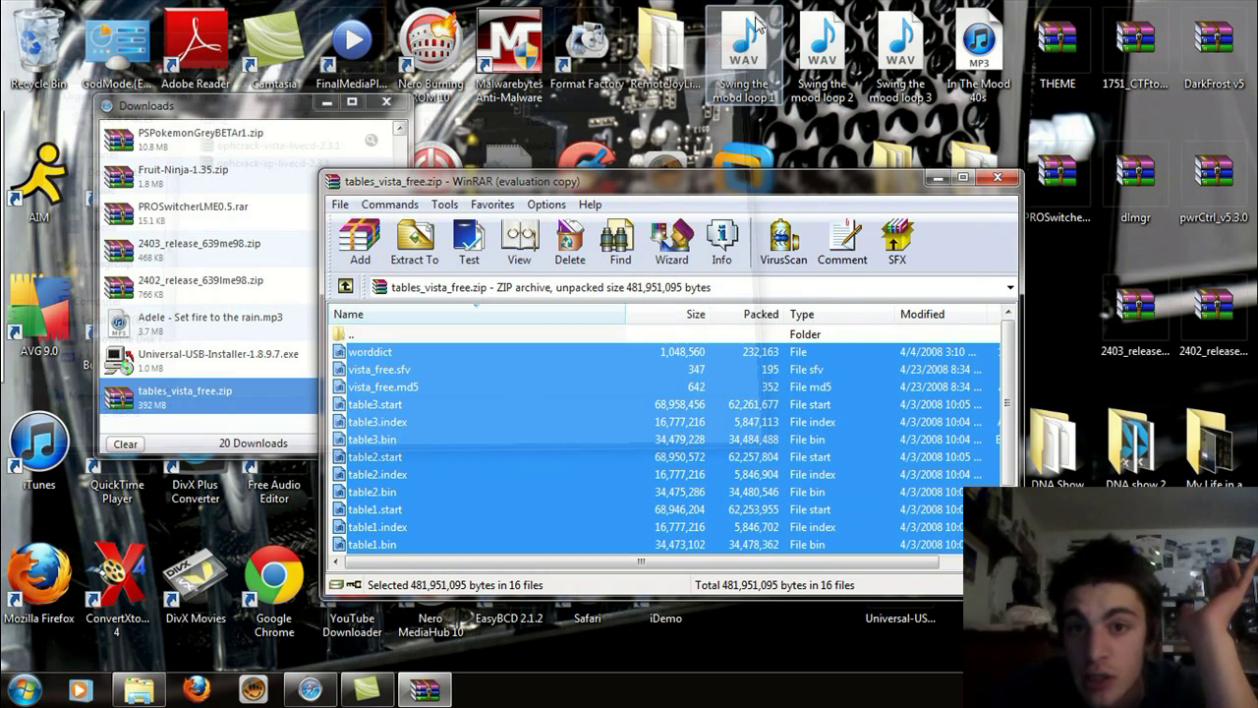
pyautogui.click(998, 178)
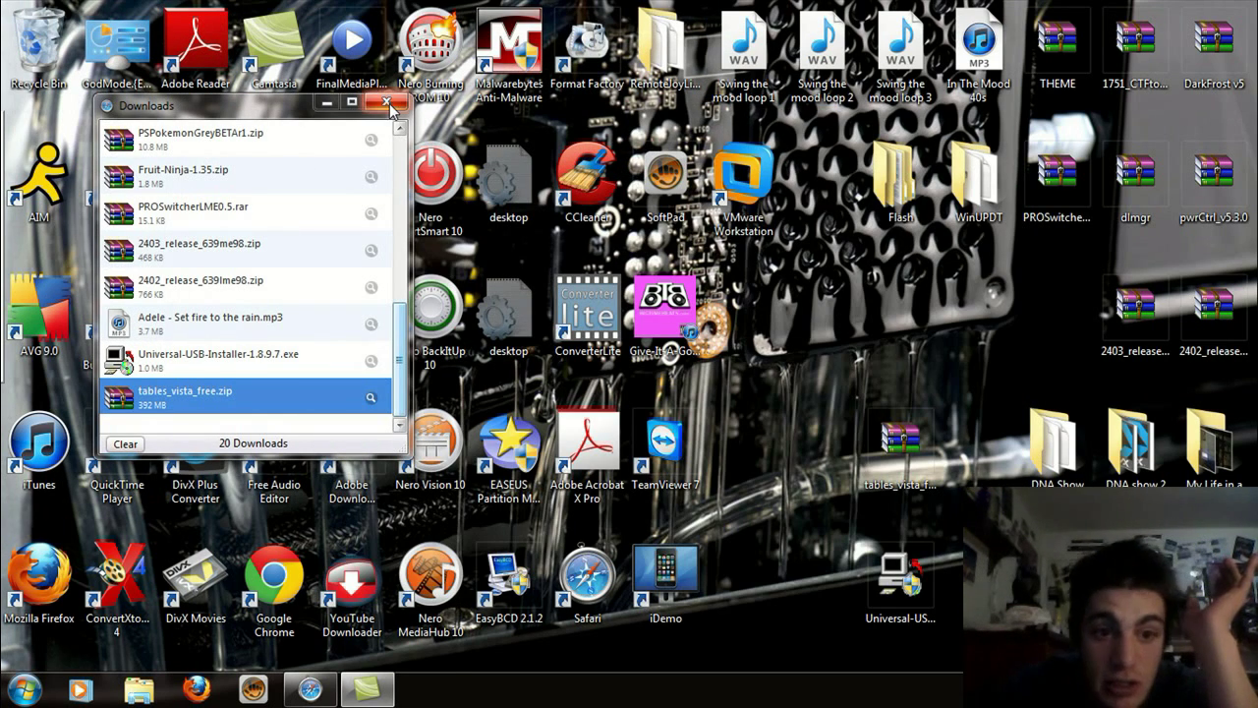
pyautogui.click(387, 104)
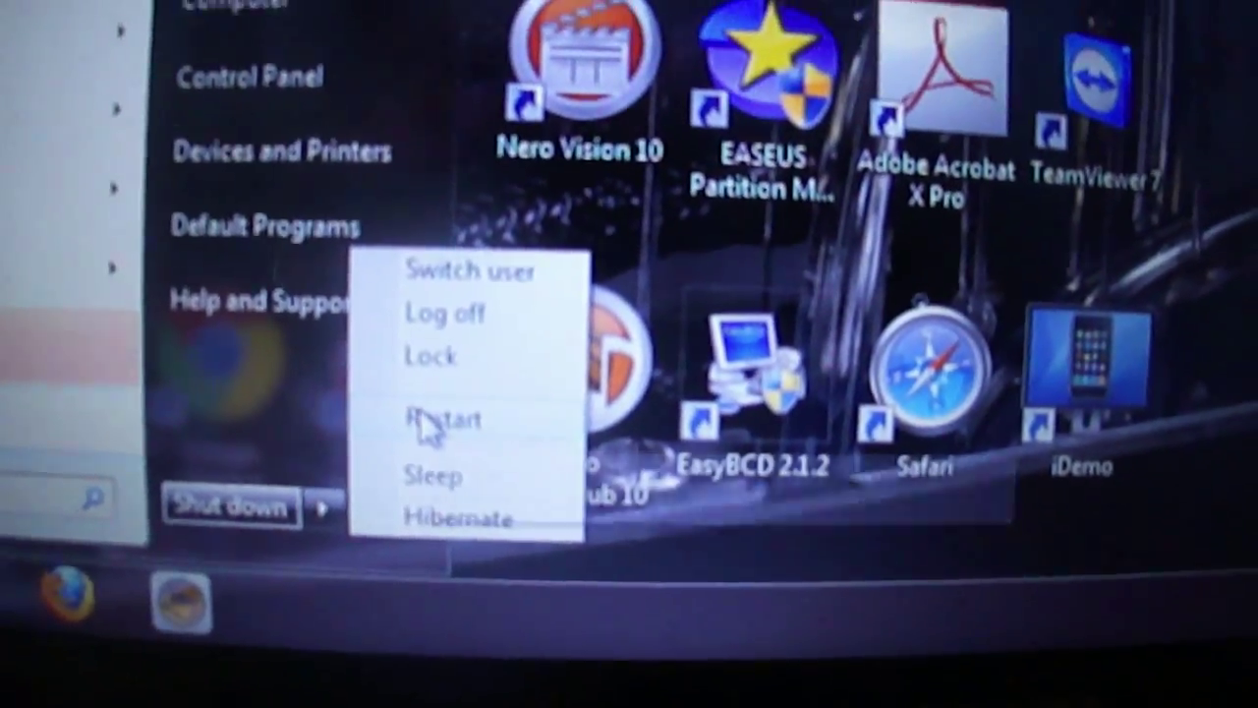
pyautogui.click(433, 378)
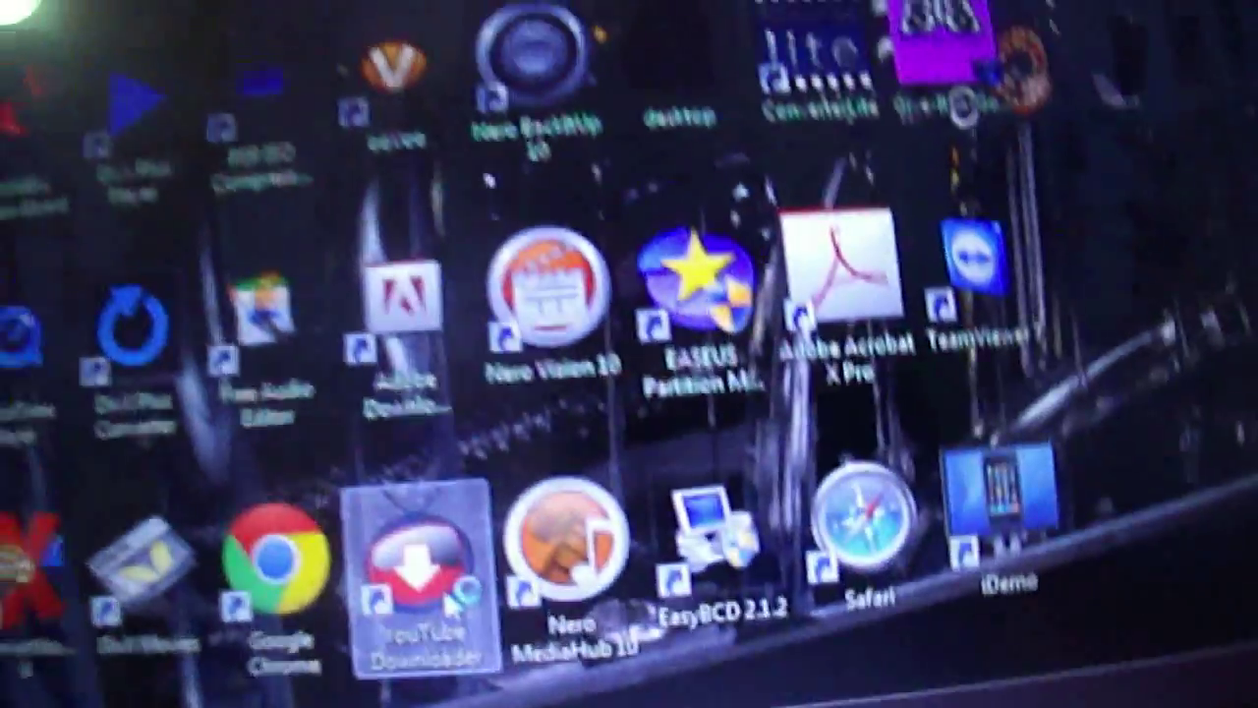